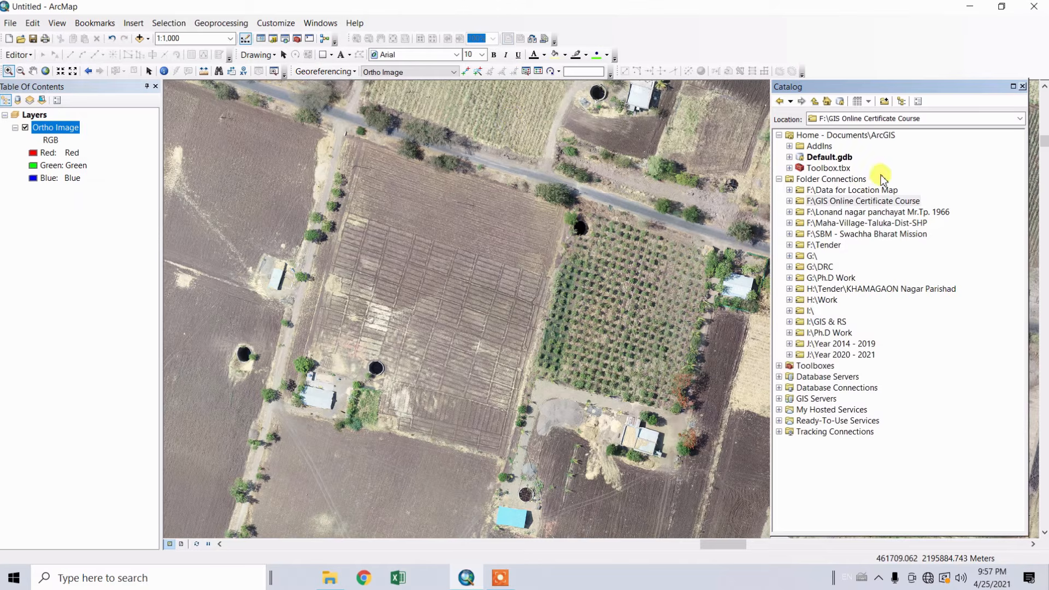
Add a folder connection to "New folder" on the Desktop
{"action": "left_click", "coordinate": [884, 102]}
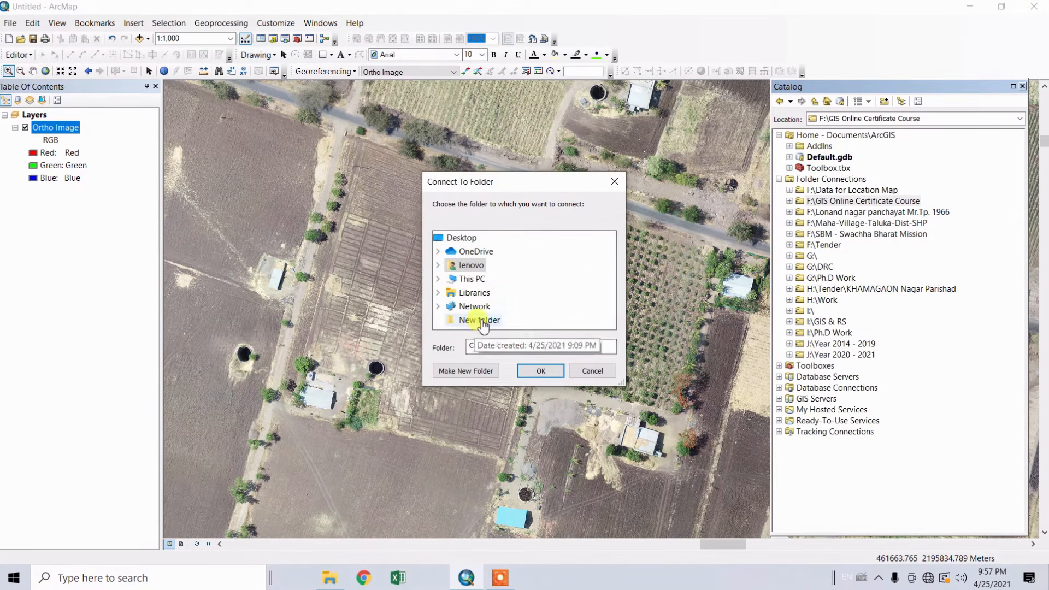
{"action": "left_click", "coordinate": [481, 321]}
{"action": "left_click", "coordinate": [540, 371]}
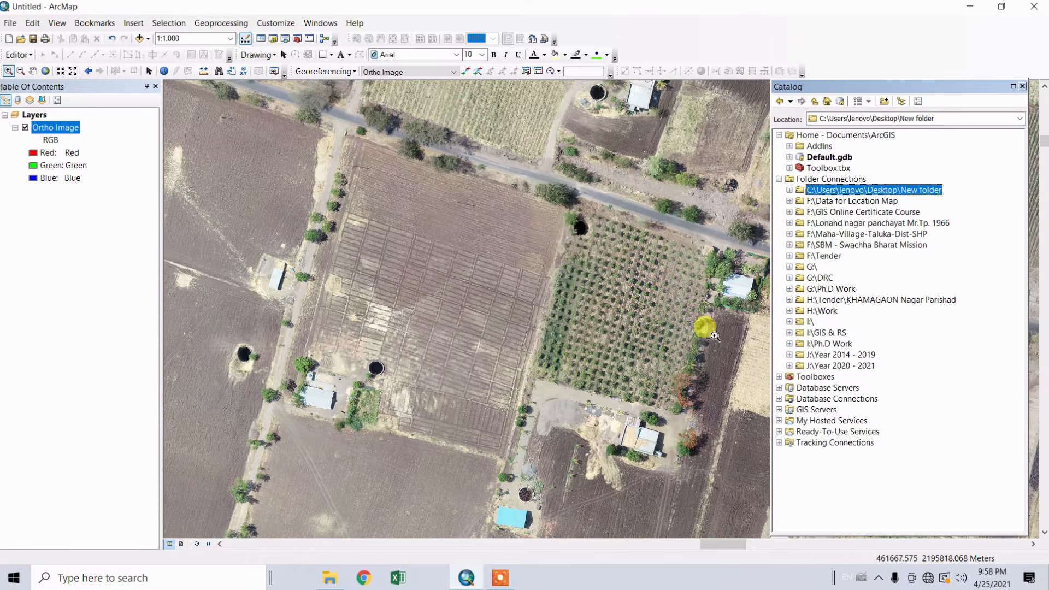
Start a new shapefile in the connected "New folder", naming it Well with the Point feature type
{"action": "right_click", "coordinate": [839, 195]}
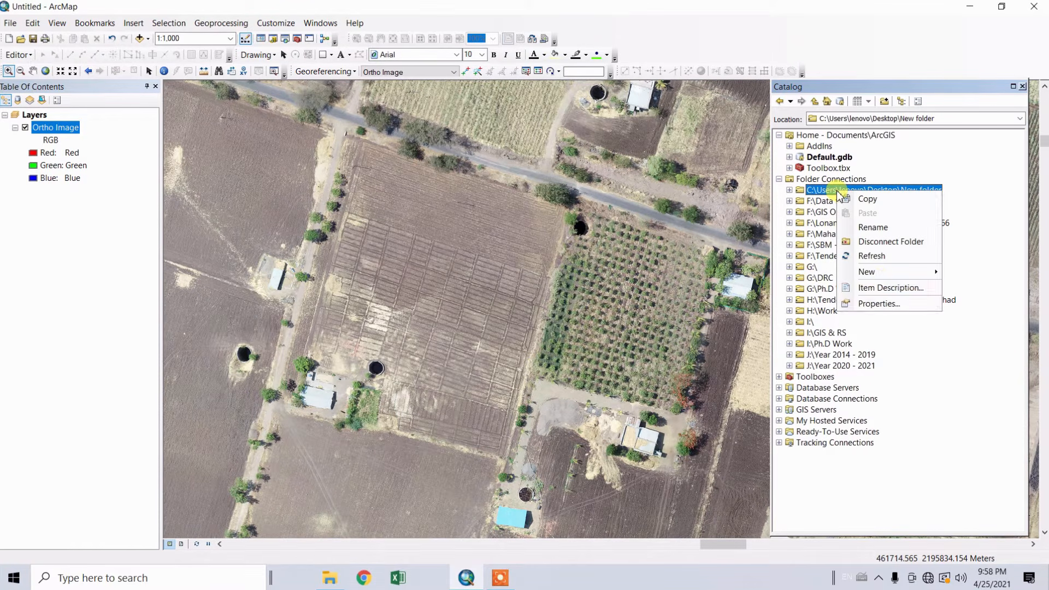
{"action": "mouse_move", "coordinate": [870, 275]}
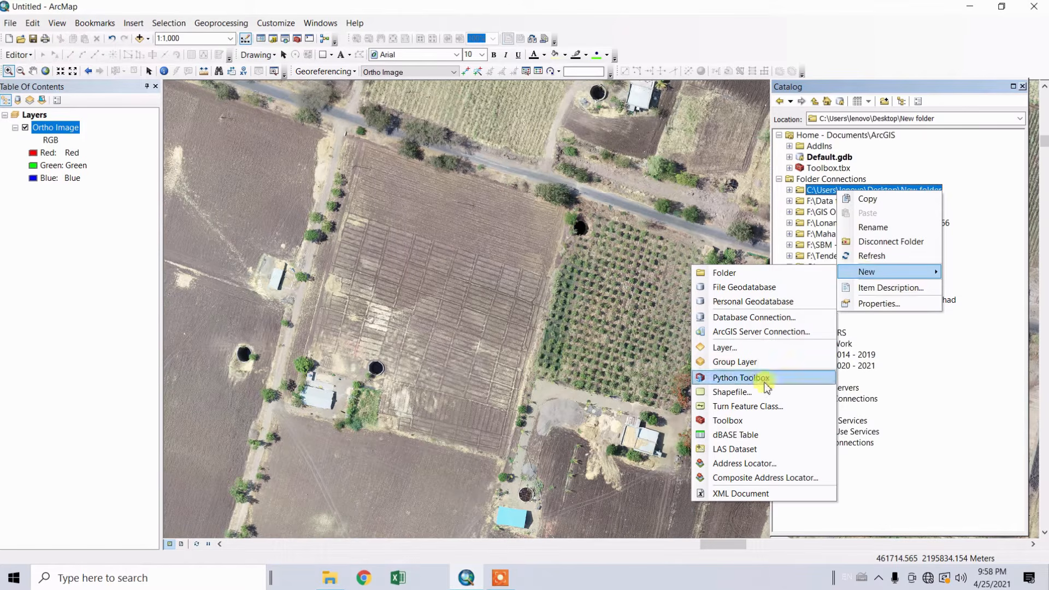
{"action": "left_click", "coordinate": [741, 392]}
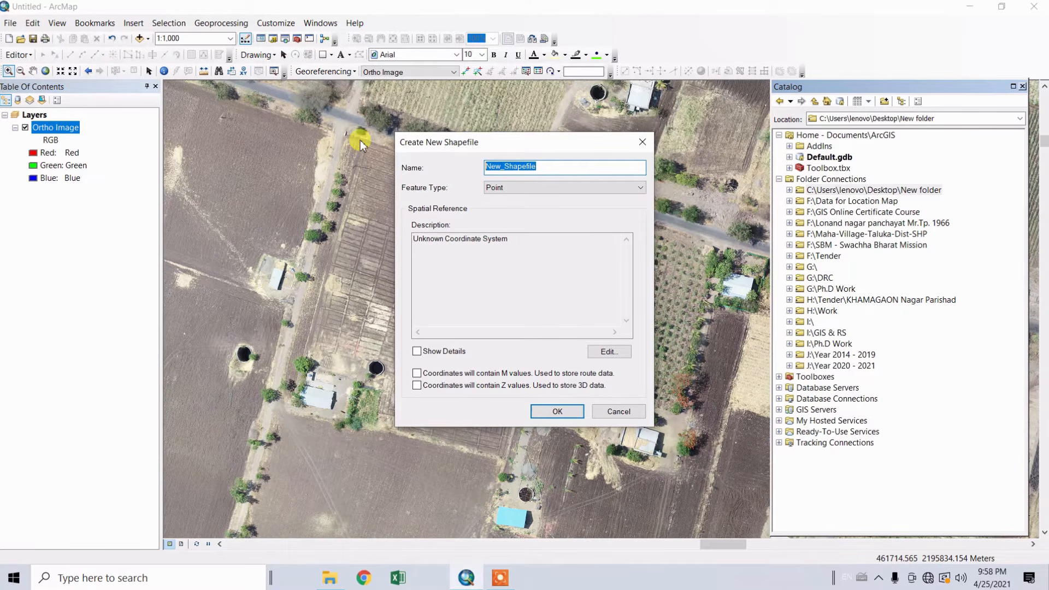
{"action": "type", "text": "Well"}
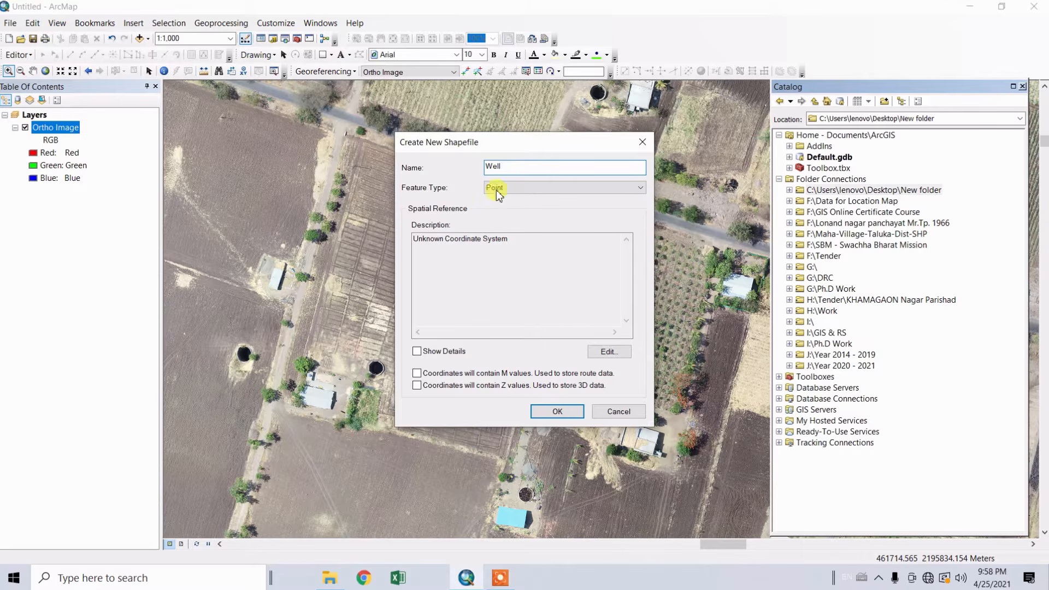
{"action": "left_click", "coordinate": [534, 190]}
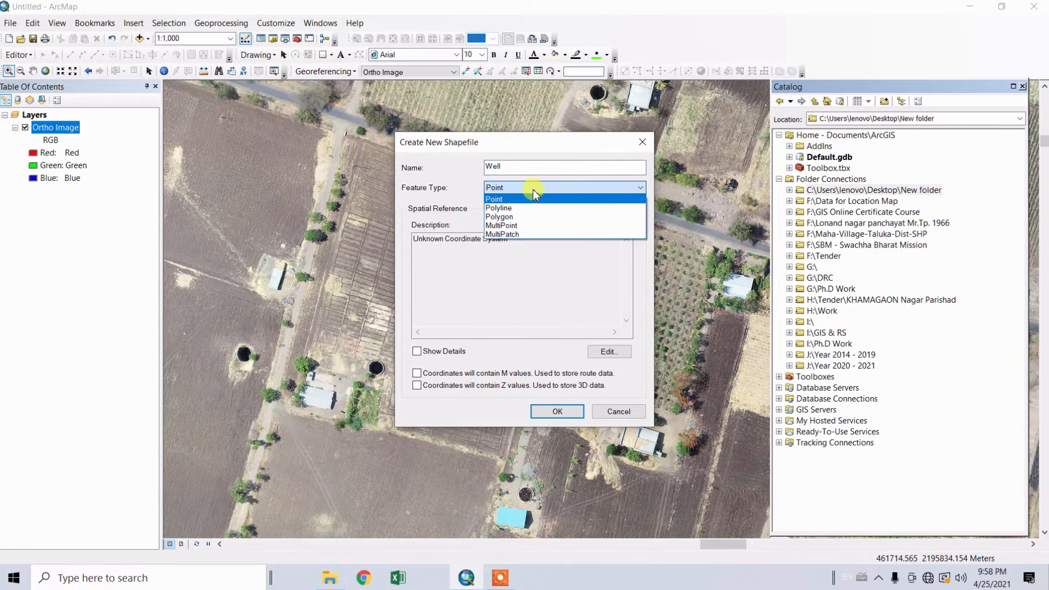
{"action": "left_click", "coordinate": [497, 200]}
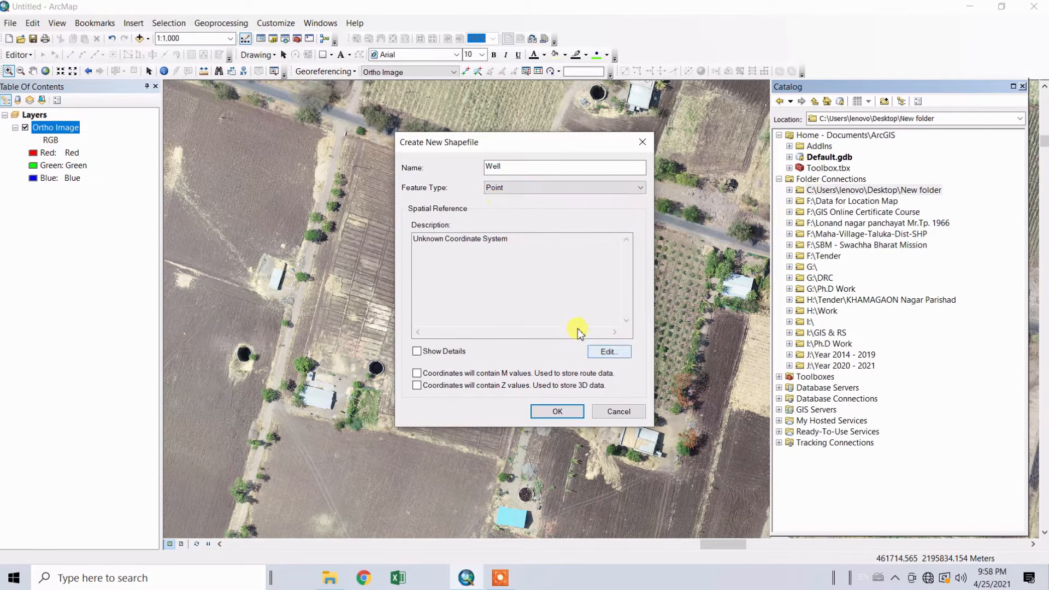
Assign the projected coordinate system WGS 1984 UTM Zone 43N (Northern Hemisphere) and create the Well shapefile
{"action": "left_click", "coordinate": [610, 353]}
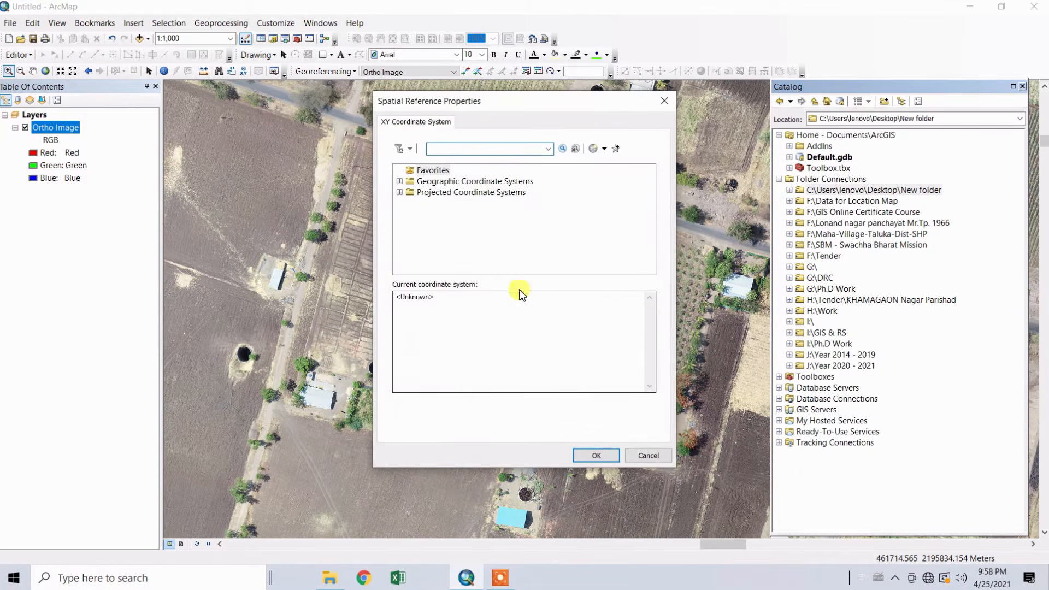
{"action": "double_click", "coordinate": [477, 193]}
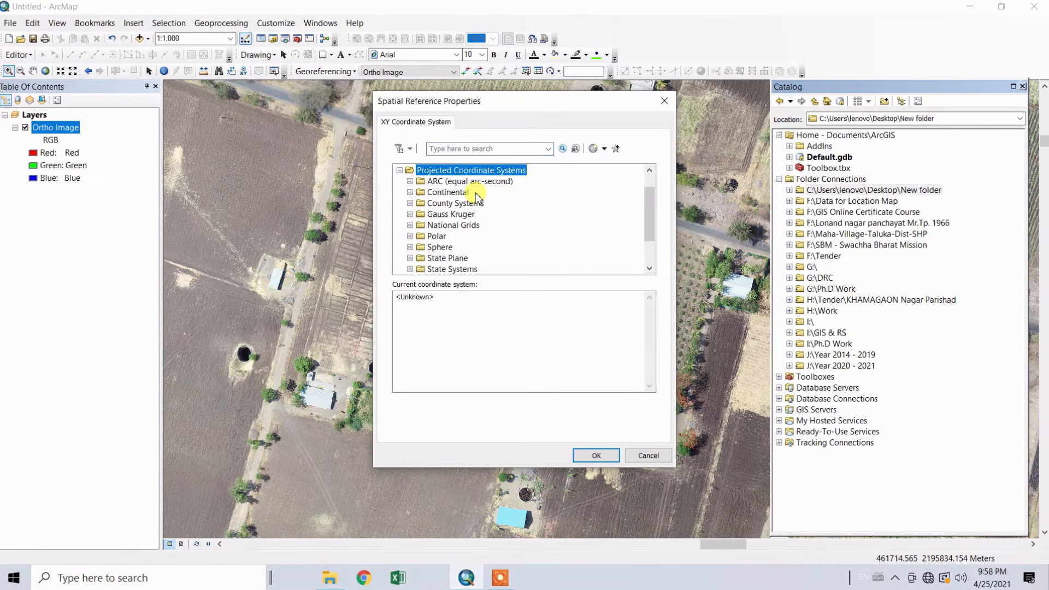
{"action": "scroll", "coordinate": [445, 261], "scroll_direction": "down", "scroll_amount": 2}
{"action": "double_click", "coordinate": [437, 249]}
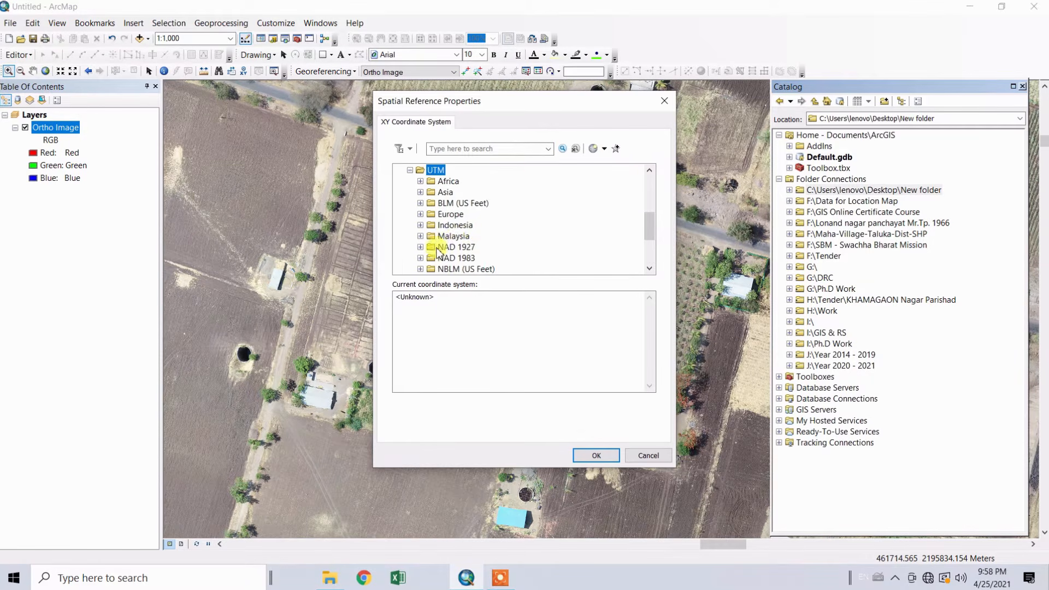
{"action": "scroll", "coordinate": [453, 240], "scroll_direction": "down", "scroll_amount": 3}
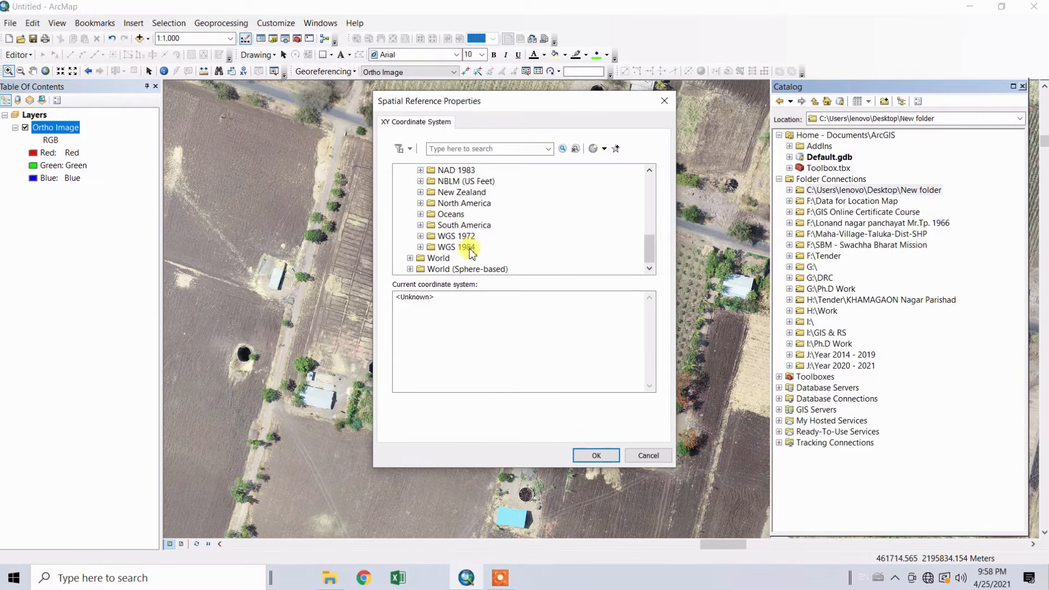
{"action": "double_click", "coordinate": [470, 247]}
{"action": "double_click", "coordinate": [485, 237]}
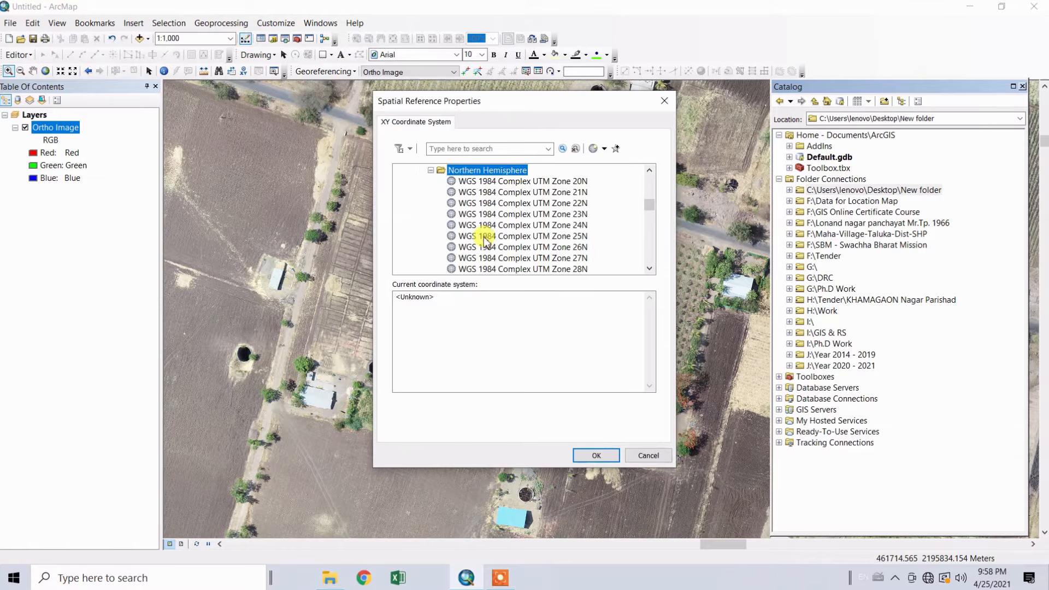
{"action": "scroll", "coordinate": [507, 238], "scroll_direction": "down", "scroll_amount": 8}
{"action": "scroll", "coordinate": [528, 238], "scroll_direction": "down", "scroll_amount": 6}
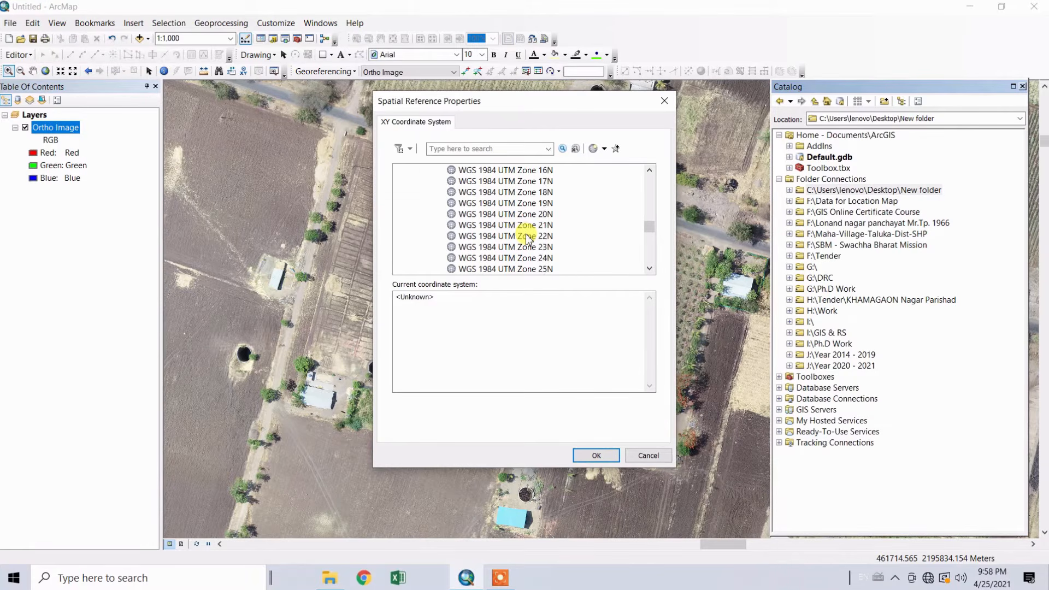
{"action": "scroll", "coordinate": [527, 239], "scroll_direction": "down", "scroll_amount": 2}
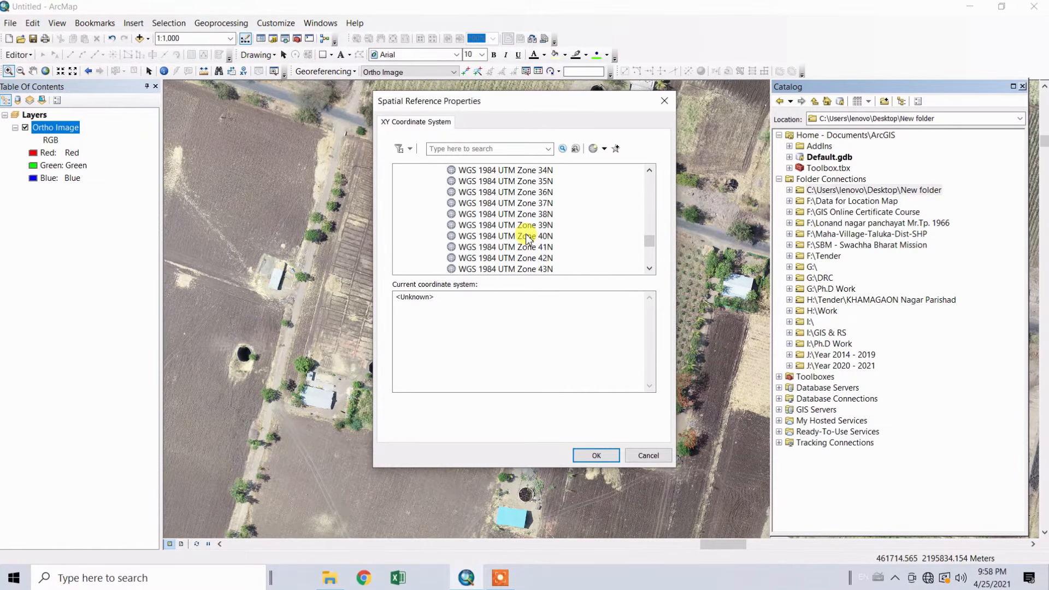
{"action": "left_click", "coordinate": [534, 269]}
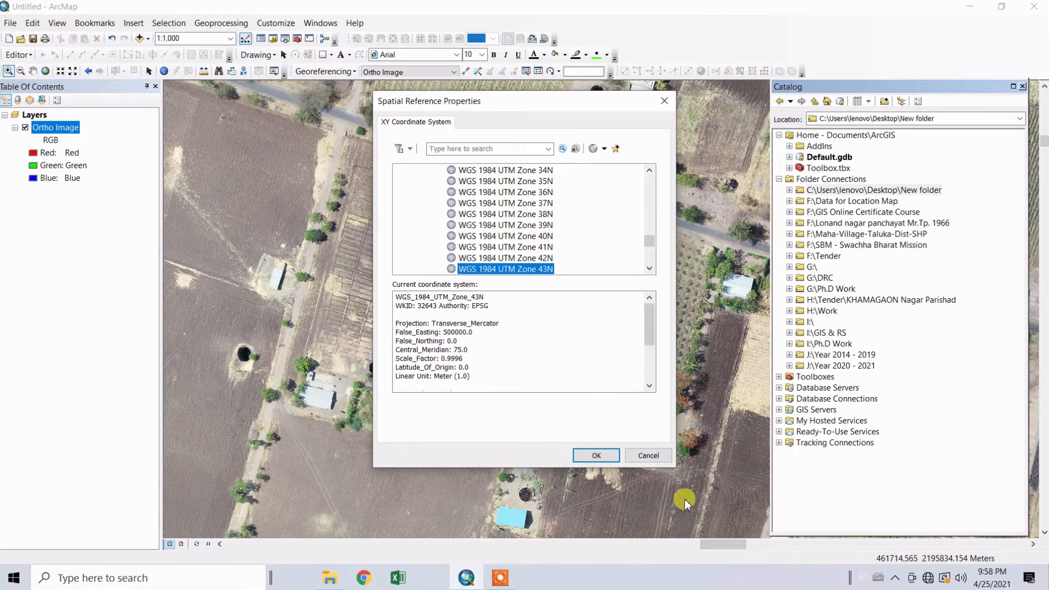
{"action": "left_click", "coordinate": [595, 455]}
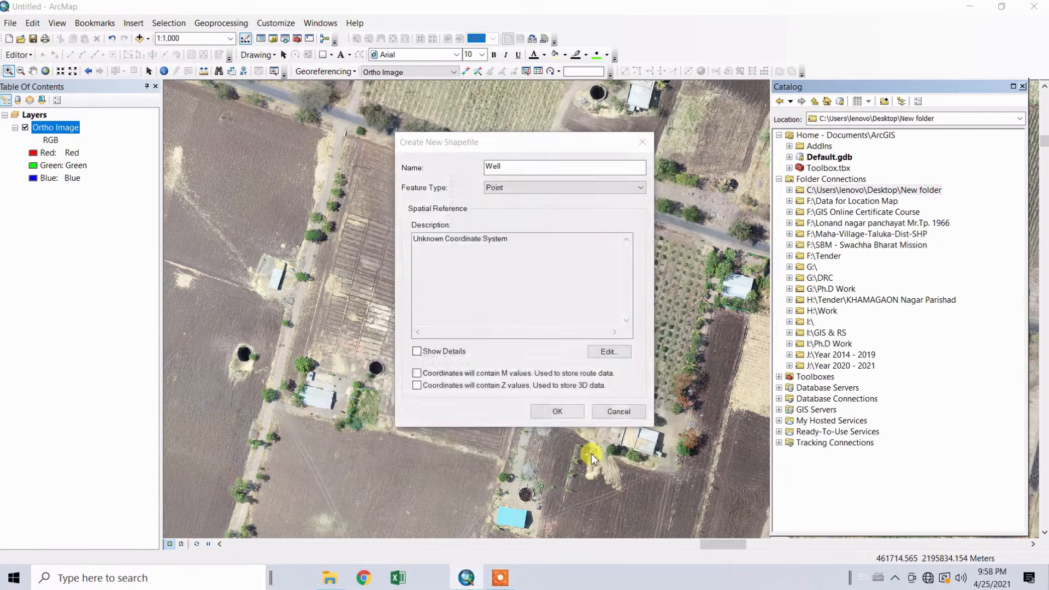
{"action": "left_click", "coordinate": [557, 413]}
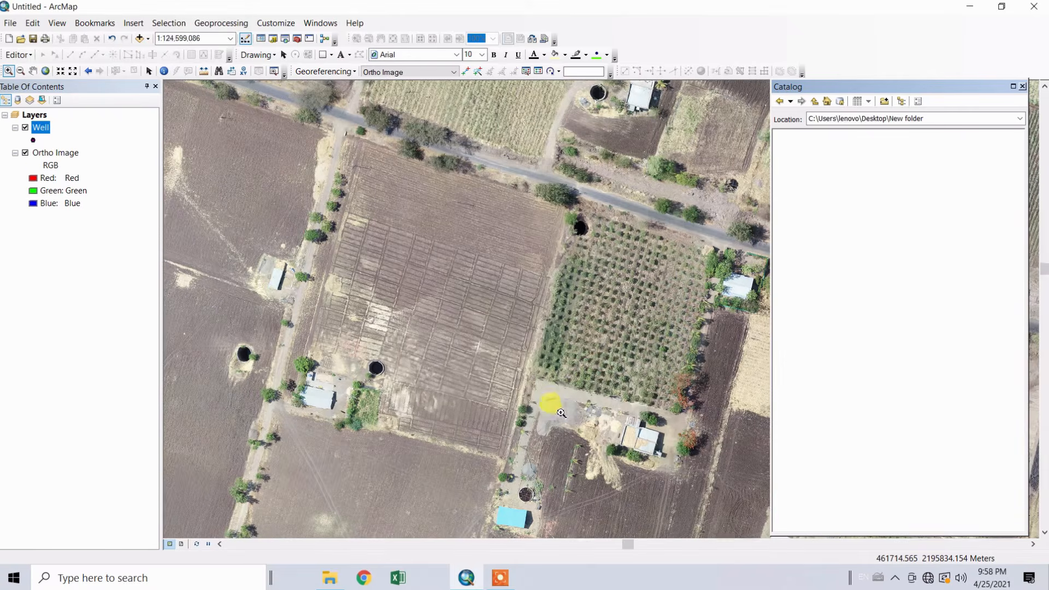
Start an edit session and bring up the feature creation templates
{"action": "left_click", "coordinate": [25, 55]}
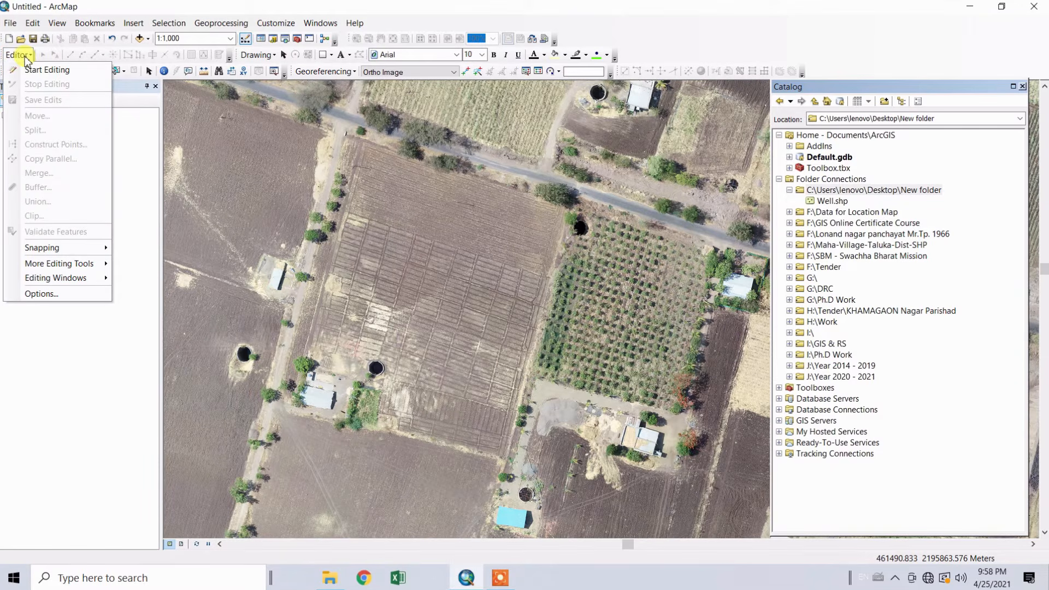
{"action": "left_click", "coordinate": [45, 70]}
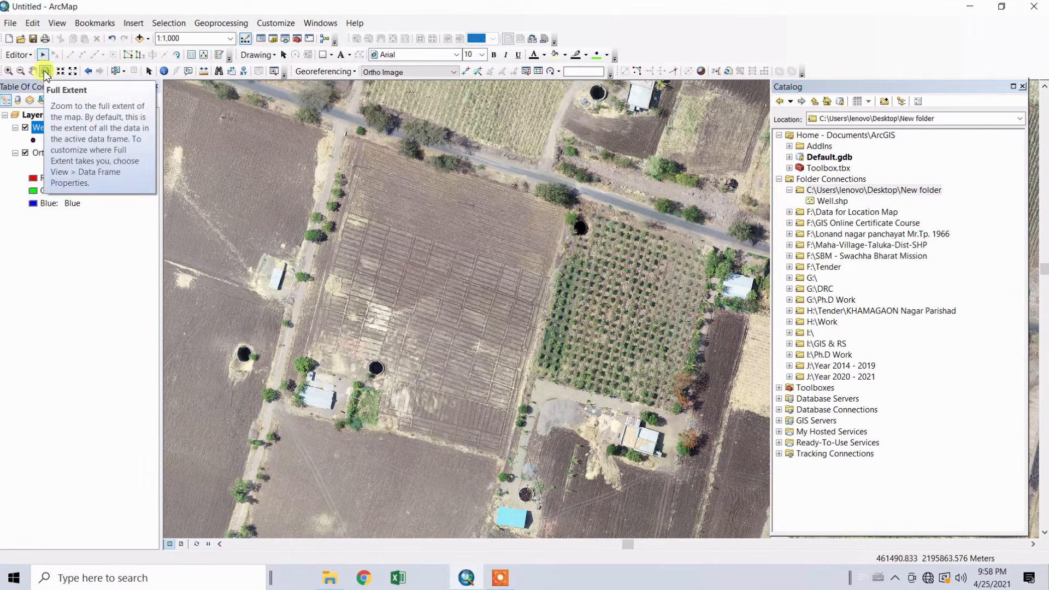
{"action": "left_click", "coordinate": [220, 56]}
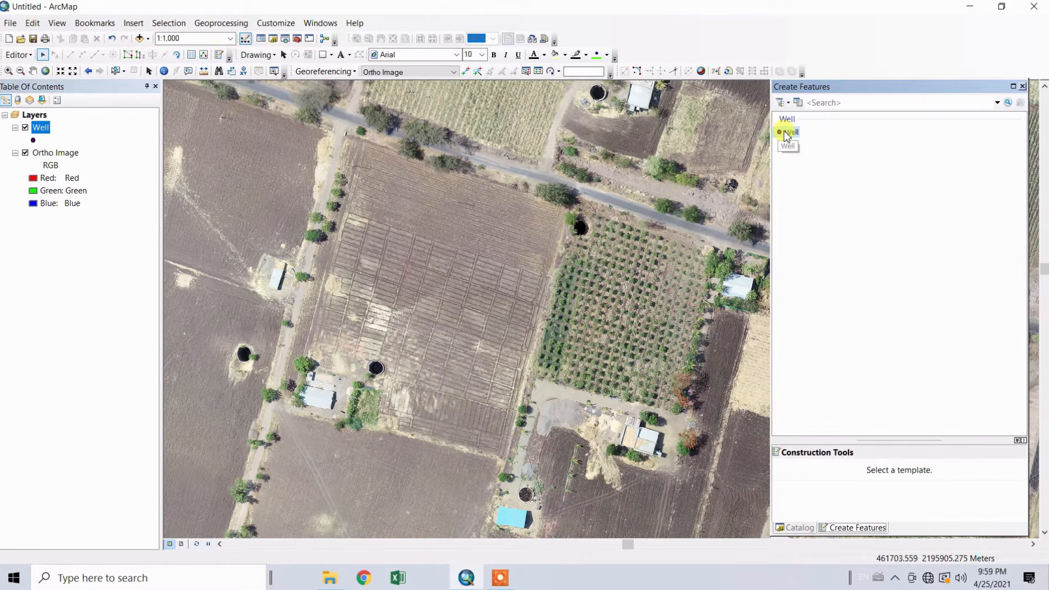
Using the Well template and Point construction tool, mark the round wells in the central, western and northern fields and at the orchard's corner
{"action": "left_click", "coordinate": [786, 134]}
{"action": "left_click", "coordinate": [798, 471]}
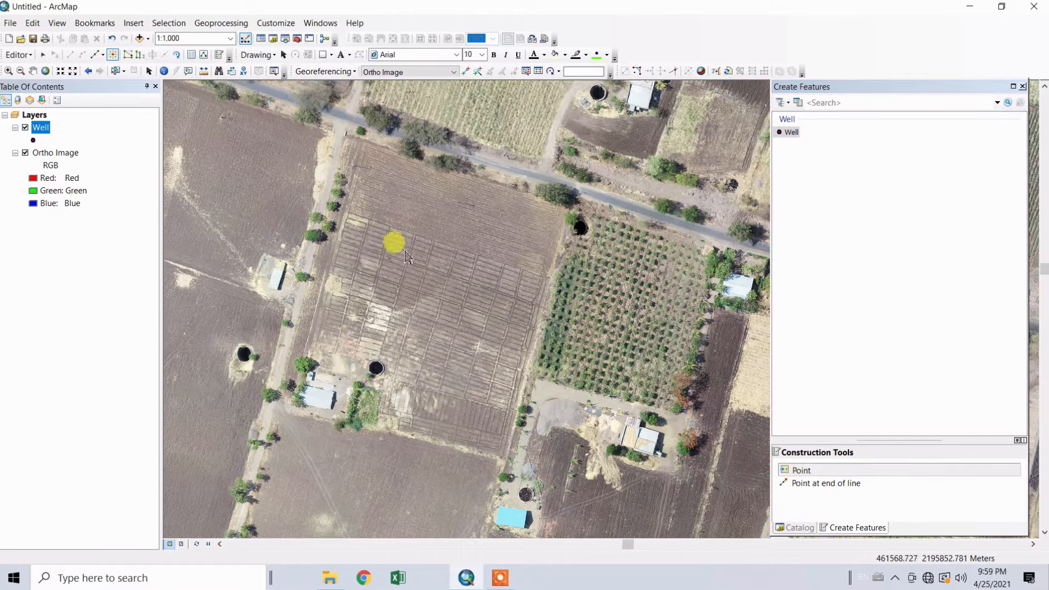
{"action": "left_click", "coordinate": [376, 369]}
{"action": "left_click", "coordinate": [245, 355]}
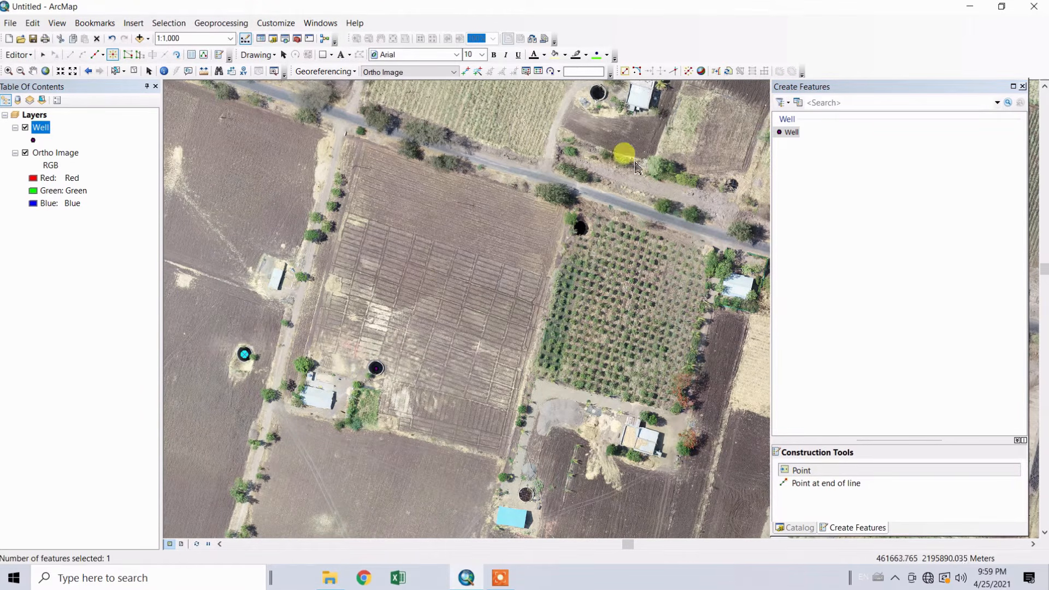
{"action": "left_click", "coordinate": [599, 93]}
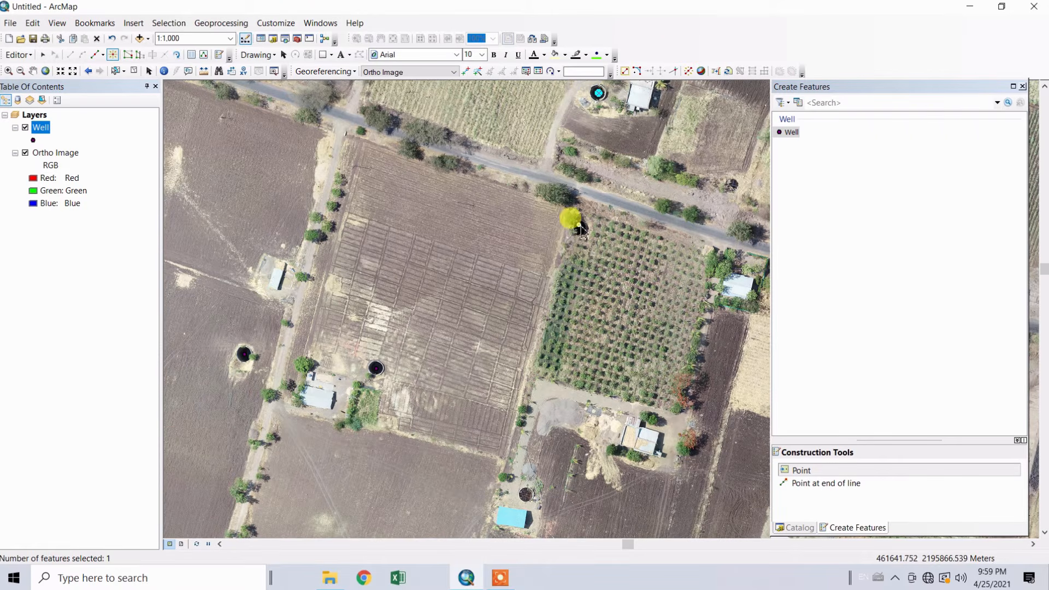
{"action": "left_click", "coordinate": [580, 227]}
Save the Well layer edits and end the edit session
{"action": "left_click", "coordinate": [20, 59]}
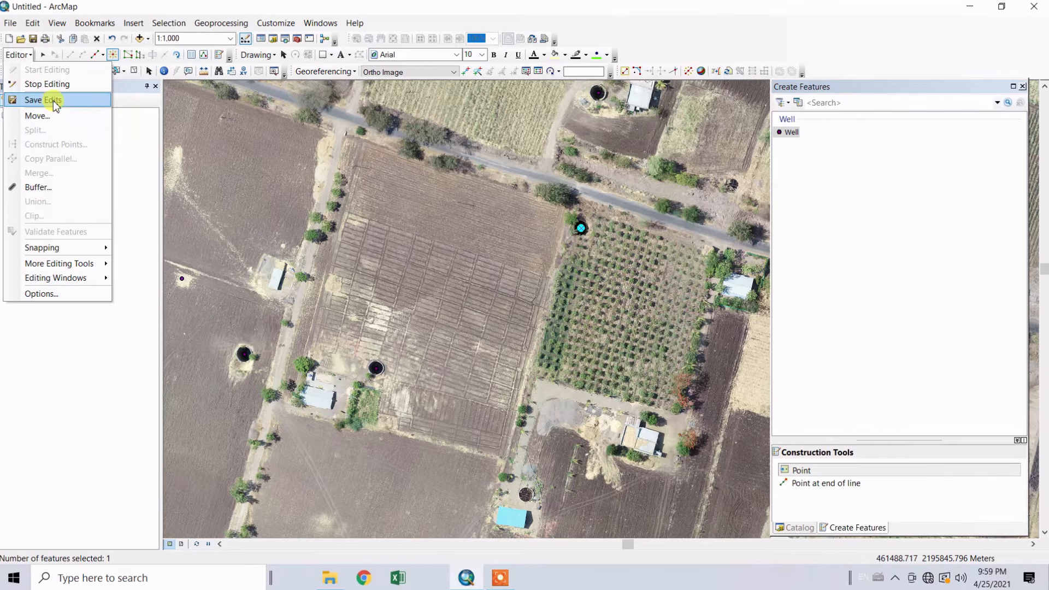
{"action": "left_click", "coordinate": [55, 101]}
{"action": "left_click", "coordinate": [15, 55]}
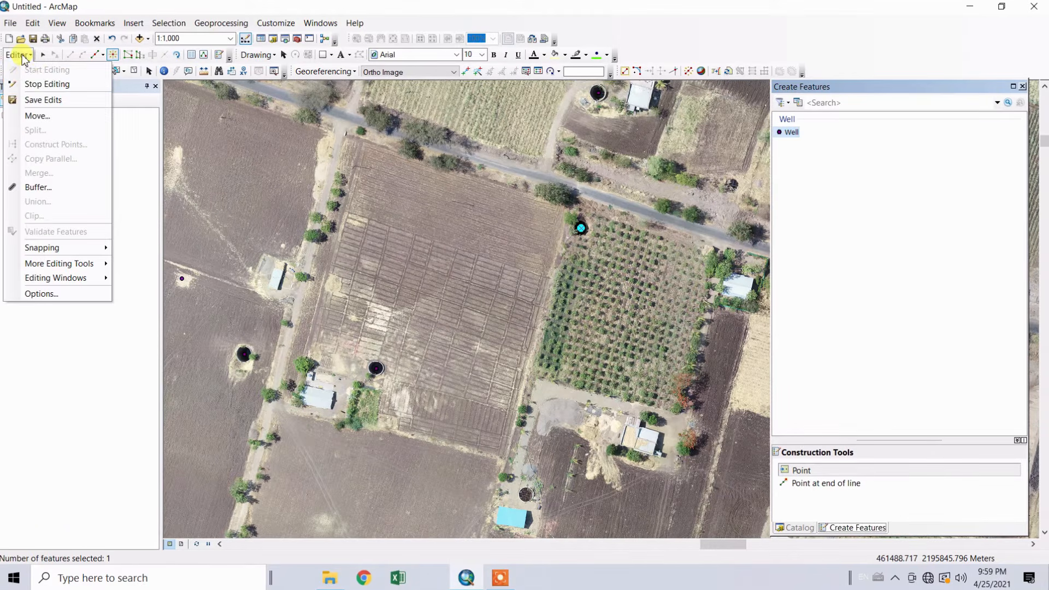
{"action": "left_click", "coordinate": [40, 87]}
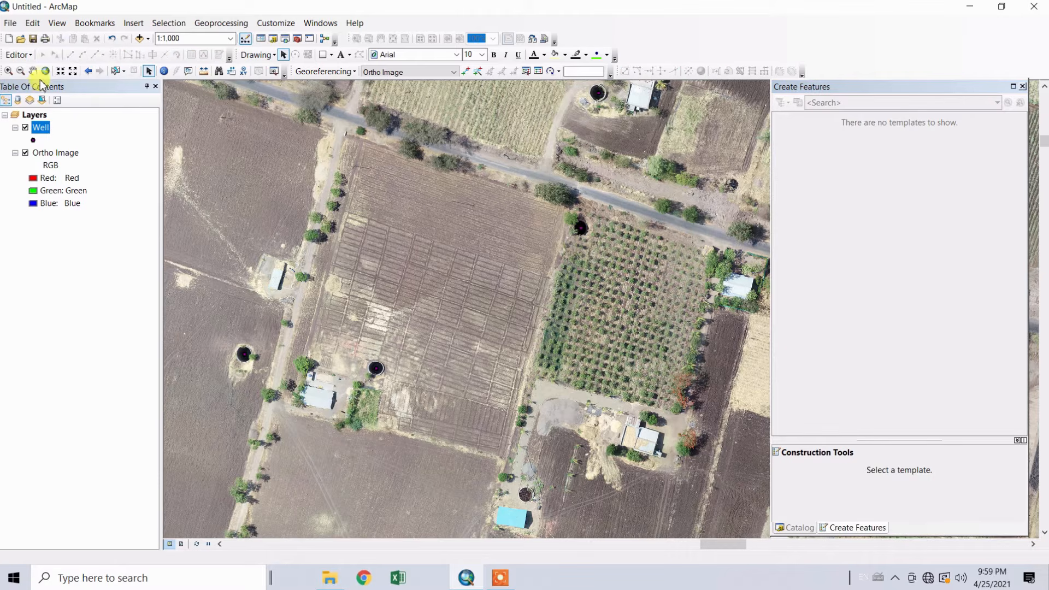
Start another new shapefile in "New folder" from the Catalog, naming it Road with the Polyline feature type
{"action": "left_click", "coordinate": [272, 39]}
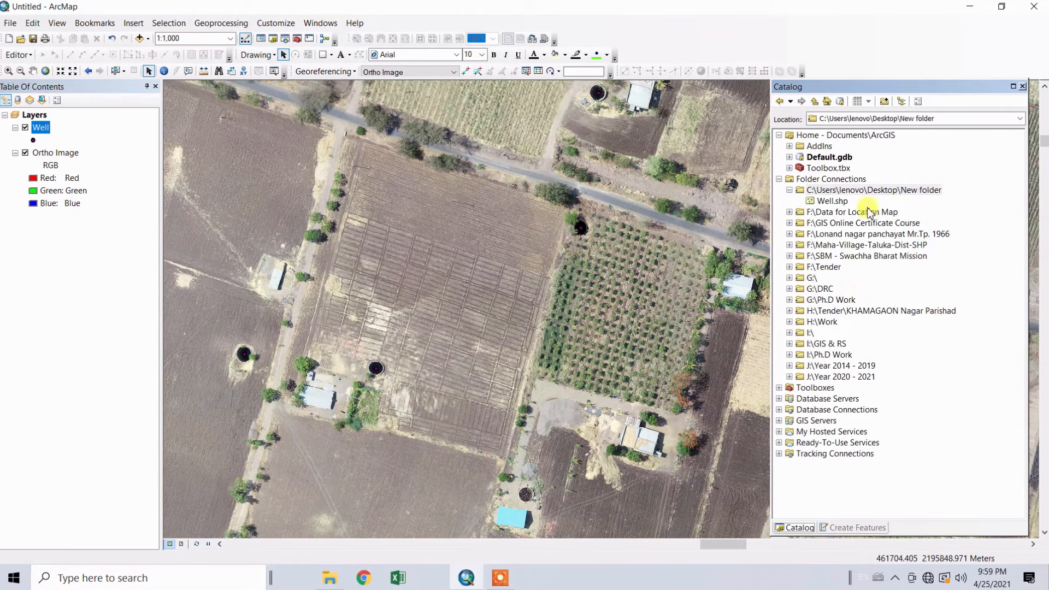
{"action": "left_click", "coordinate": [877, 191]}
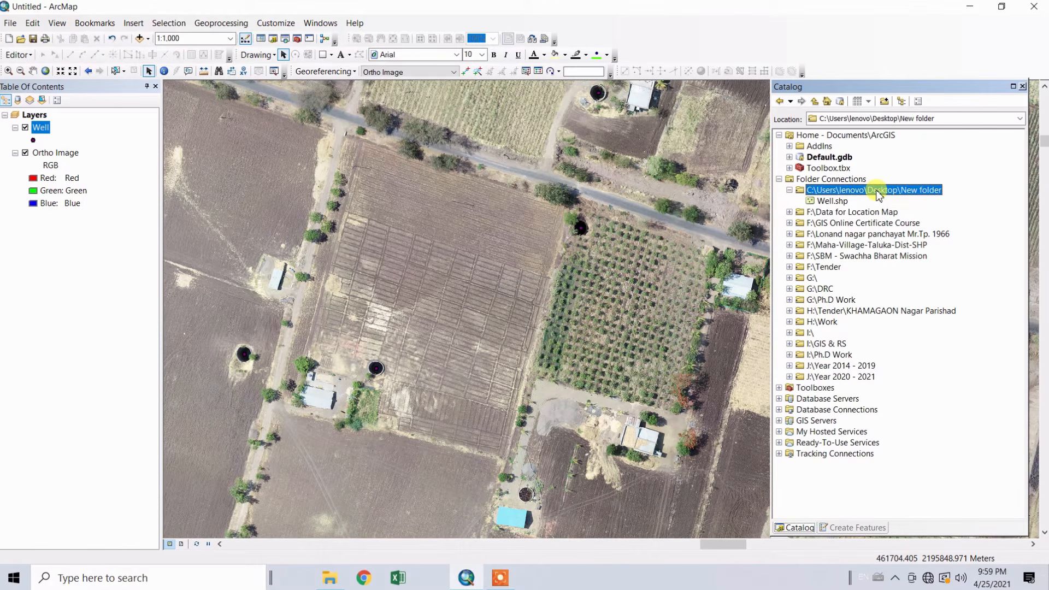
{"action": "right_click", "coordinate": [878, 195]}
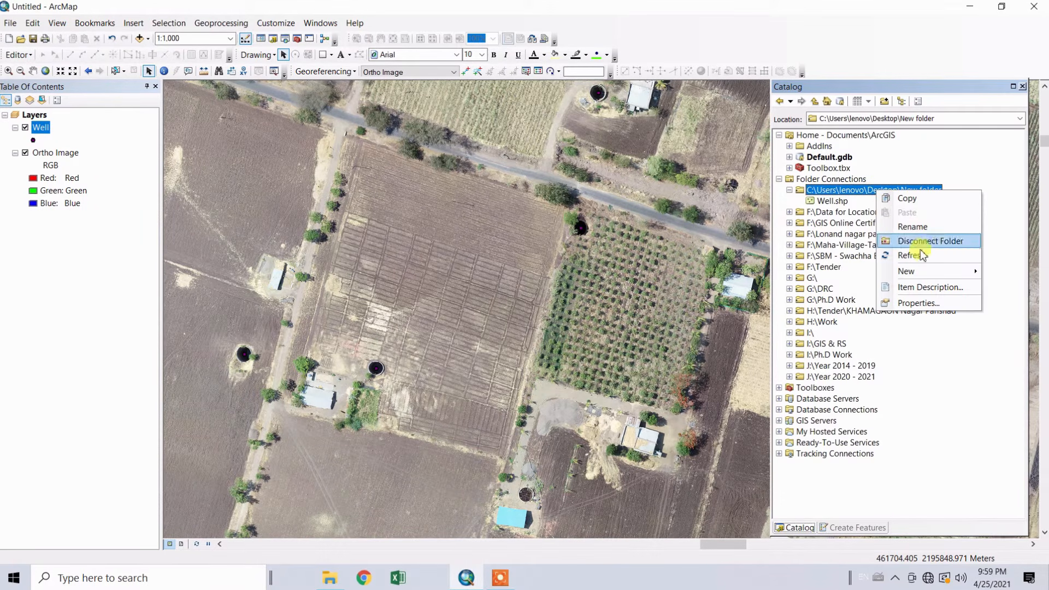
{"action": "mouse_move", "coordinate": [911, 273]}
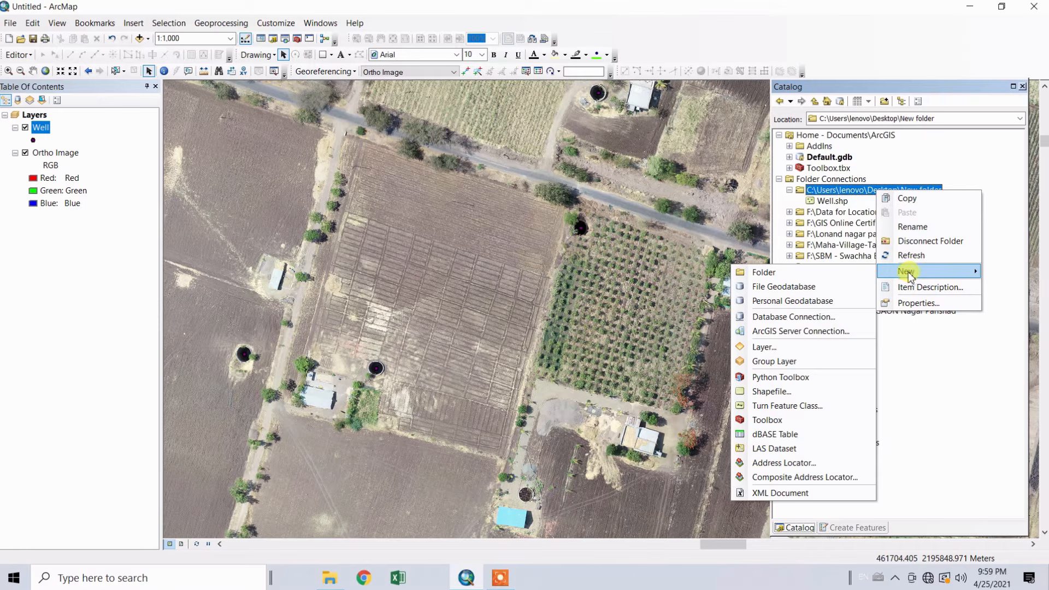
{"action": "left_click", "coordinate": [771, 391]}
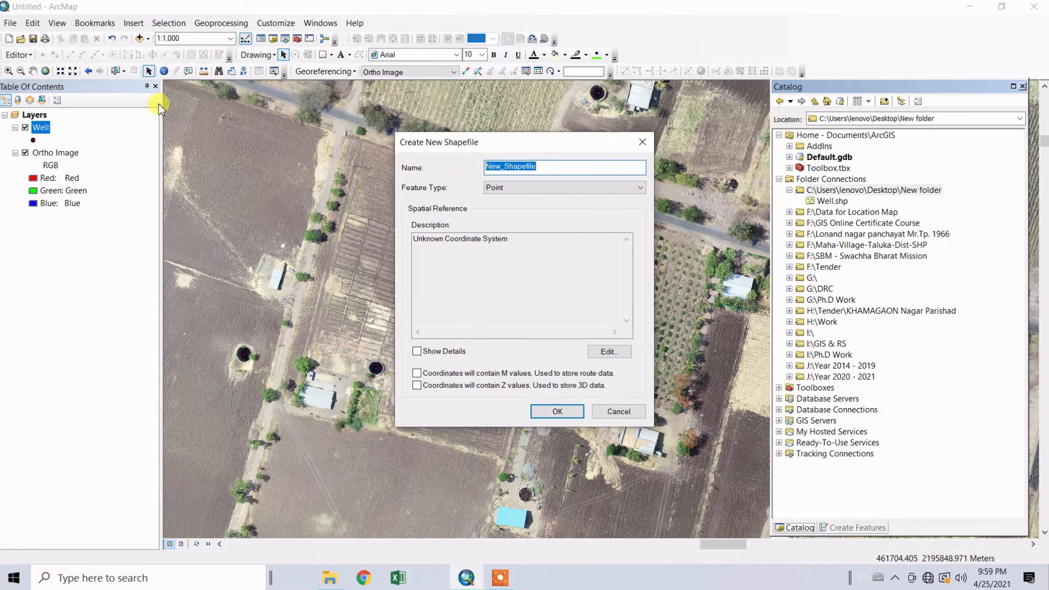
{"action": "type", "text": "Road"}
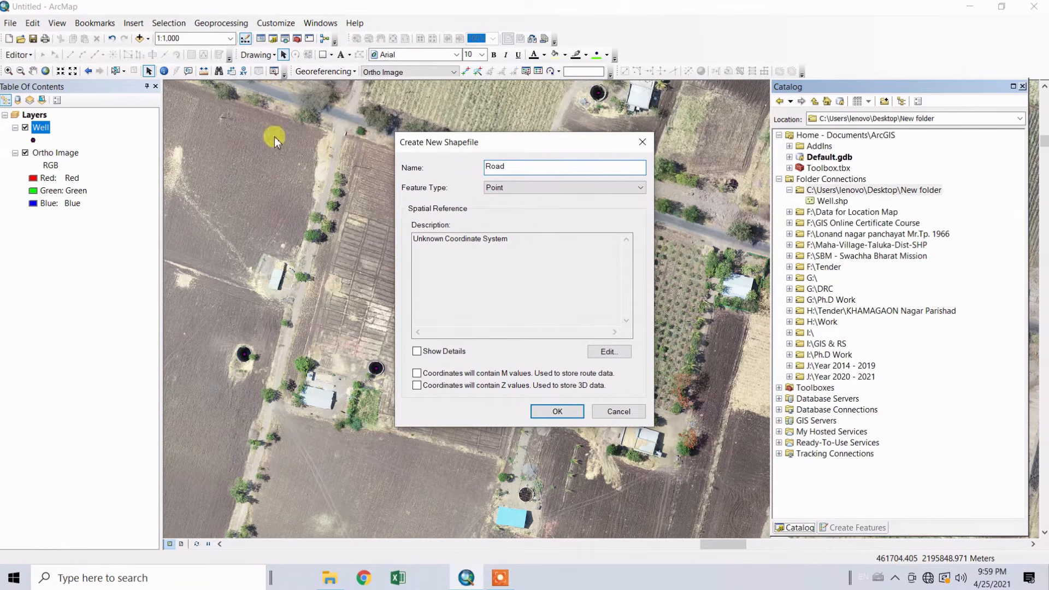
{"action": "left_click", "coordinate": [525, 187]}
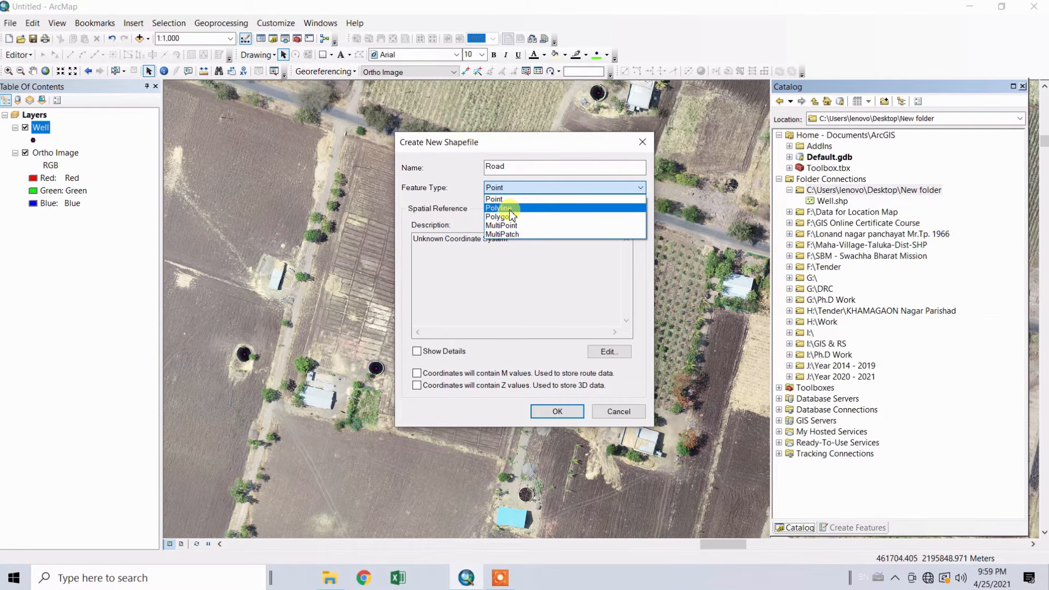
{"action": "left_click", "coordinate": [510, 209]}
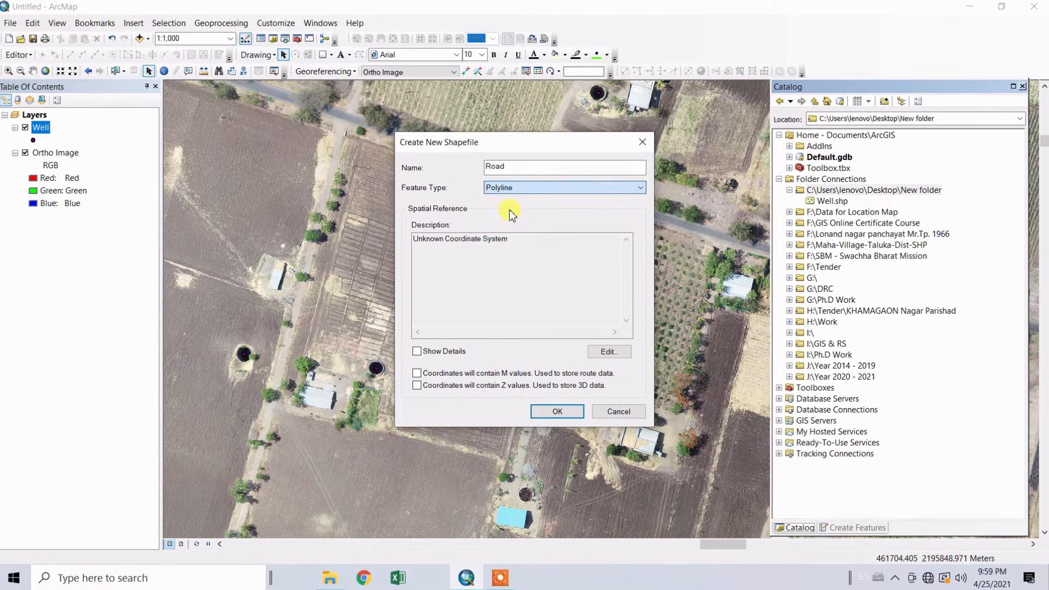
Assign the projected coordinate system WGS 1984 UTM Zone 43N to the Road shapefile and create it
{"action": "left_click", "coordinate": [613, 354]}
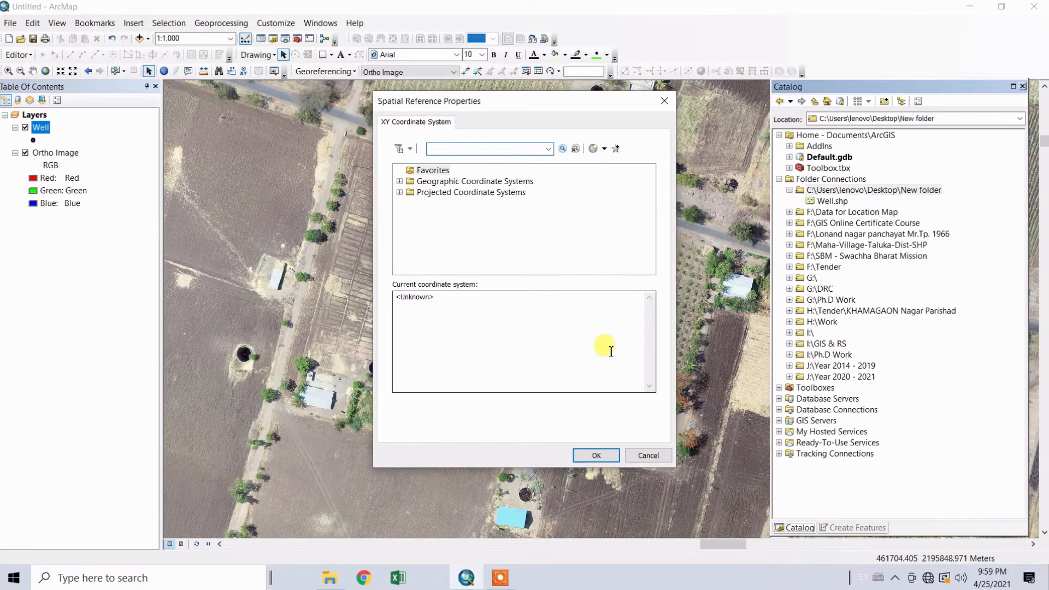
{"action": "double_click", "coordinate": [467, 192]}
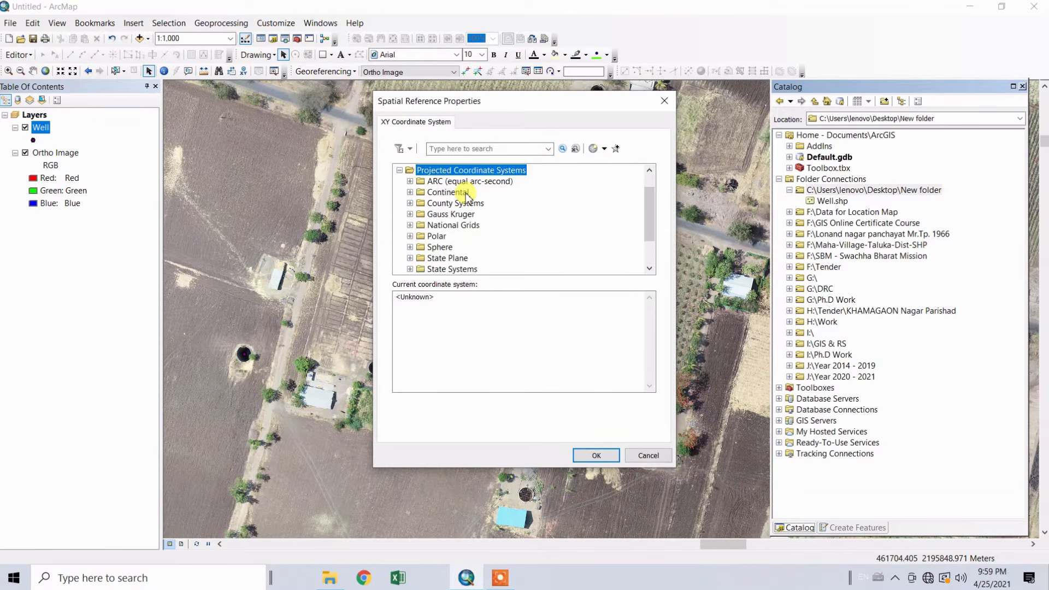
{"action": "scroll", "coordinate": [475, 241], "scroll_direction": "down", "scroll_amount": 2}
{"action": "double_click", "coordinate": [437, 248]}
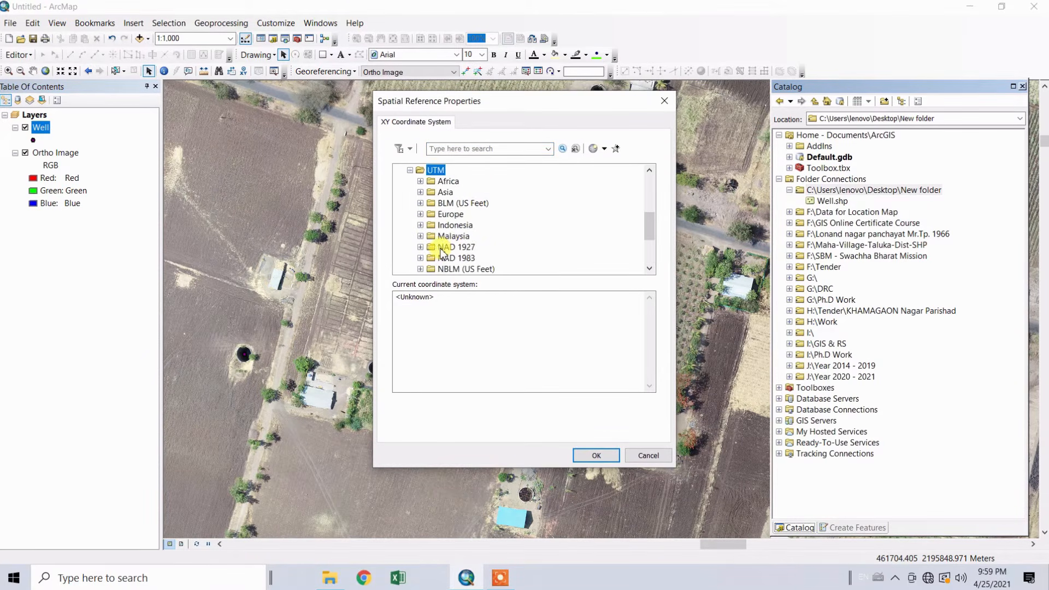
{"action": "scroll", "coordinate": [452, 250], "scroll_direction": "down", "scroll_amount": 2}
{"action": "double_click", "coordinate": [456, 247]}
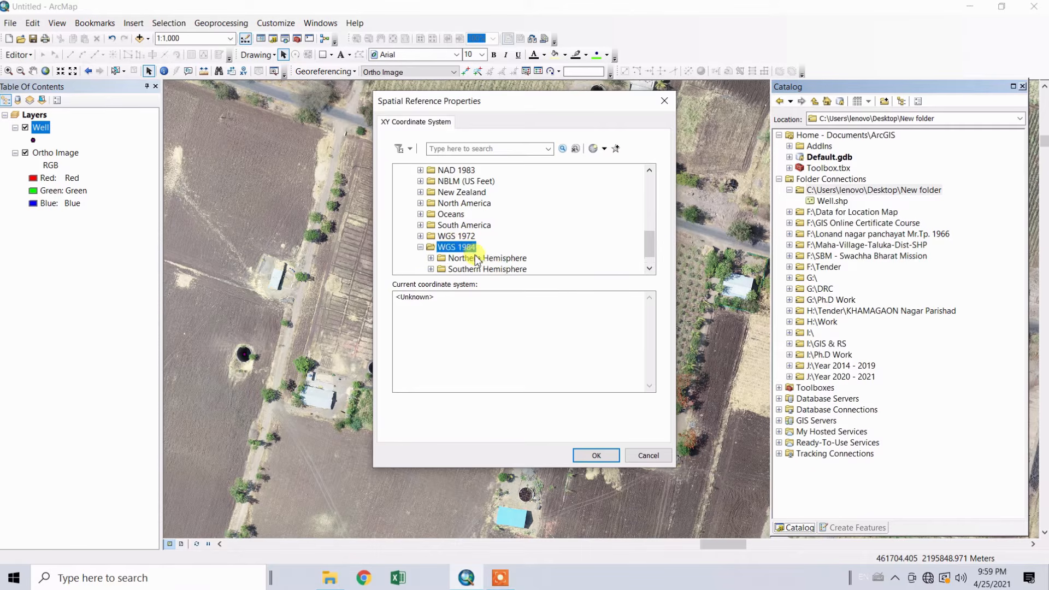
{"action": "double_click", "coordinate": [481, 258]}
{"action": "scroll", "coordinate": [511, 243], "scroll_direction": "down", "scroll_amount": 14}
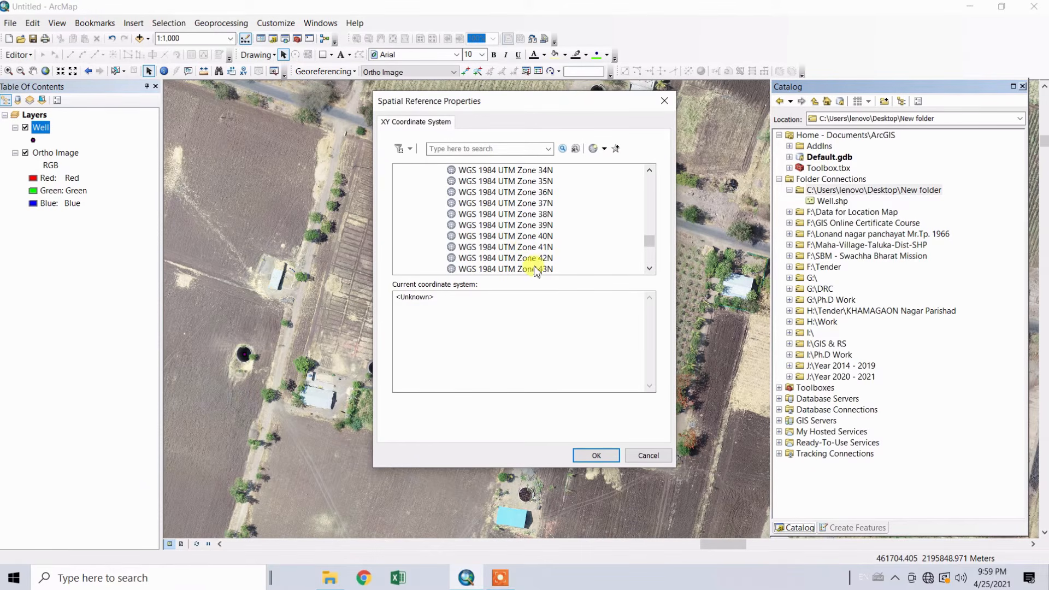
{"action": "left_click", "coordinate": [532, 270]}
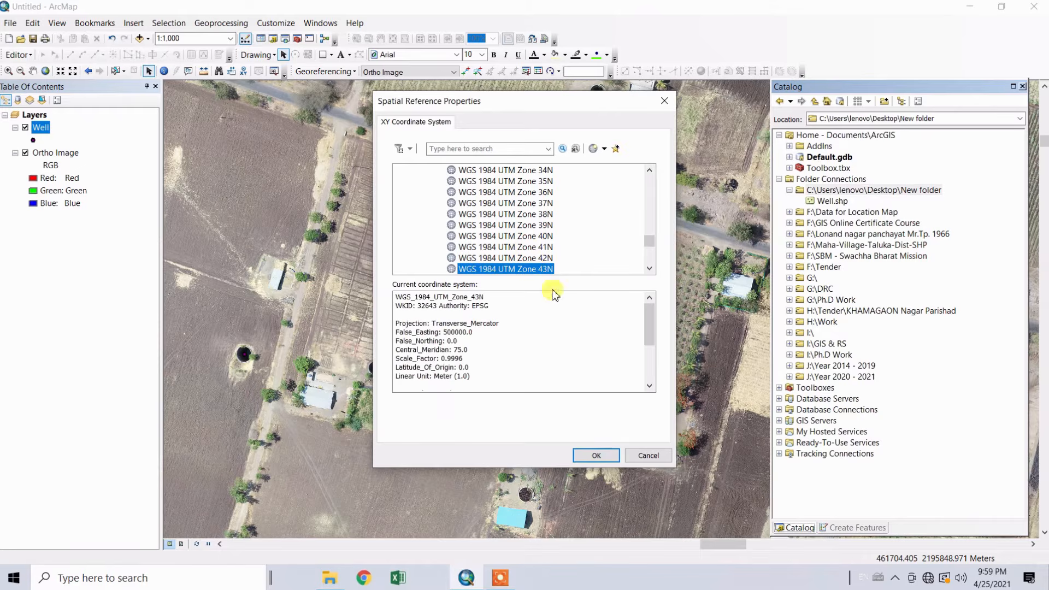
{"action": "left_click", "coordinate": [595, 455]}
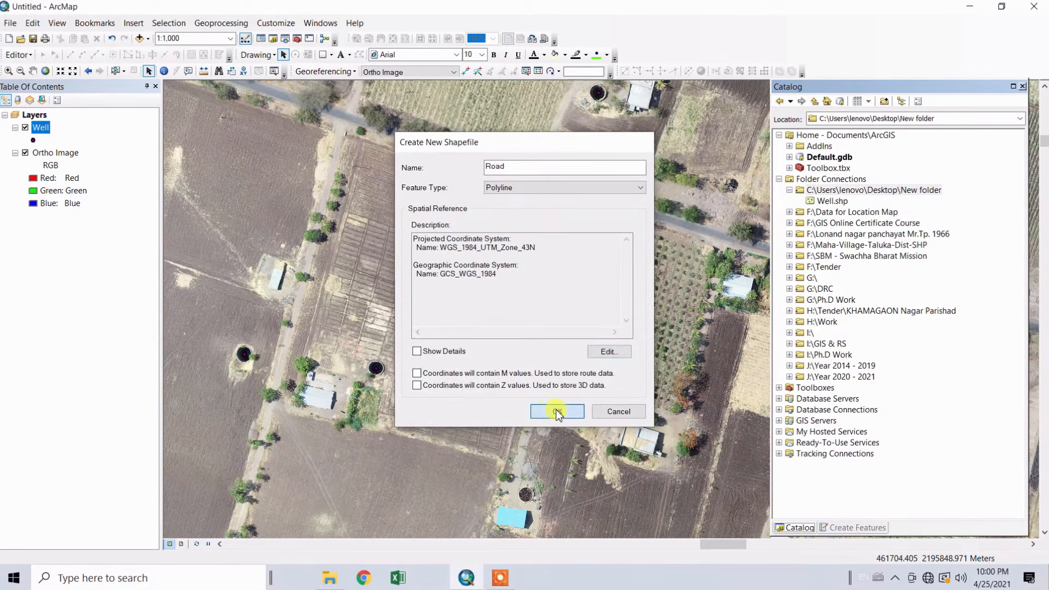
{"action": "left_click", "coordinate": [549, 411]}
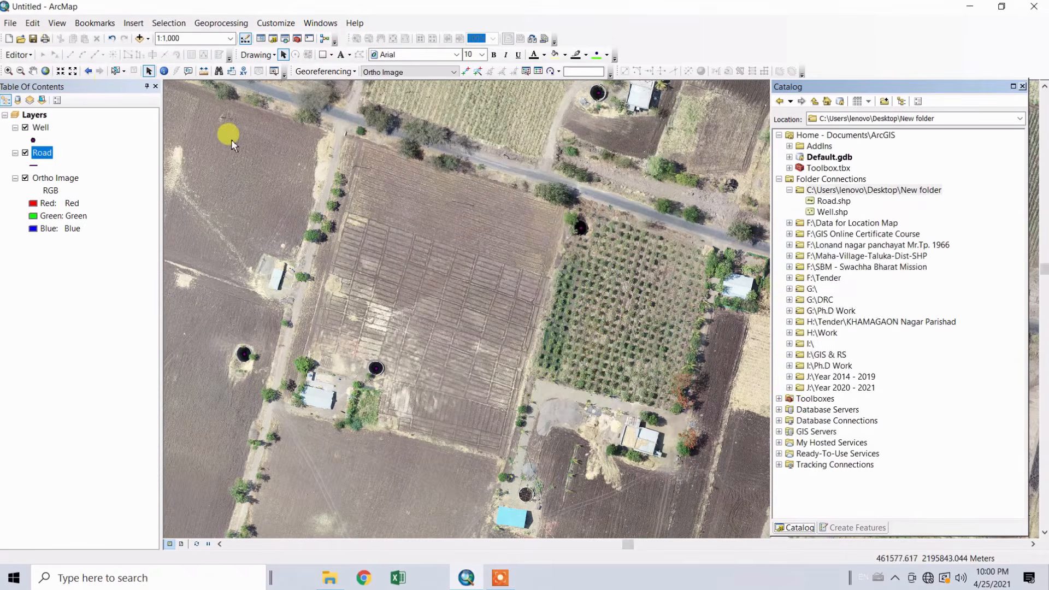
Close the Catalog, start an edit session and choose the Road template with the Line construction tool
{"action": "left_click", "coordinate": [1022, 87]}
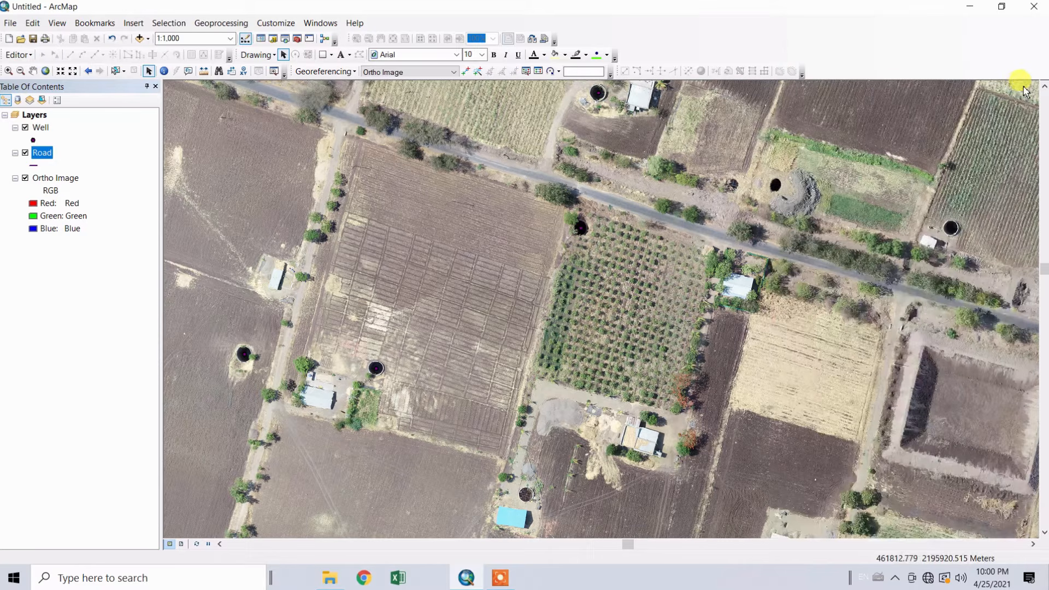
{"action": "left_click", "coordinate": [26, 54]}
{"action": "left_click", "coordinate": [49, 71]}
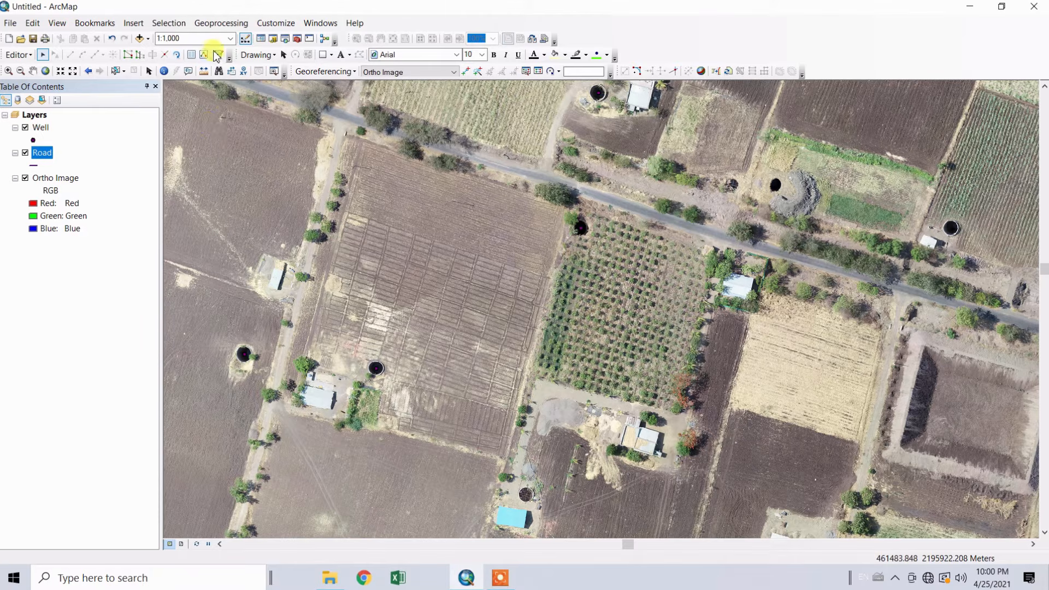
{"action": "left_click", "coordinate": [219, 55]}
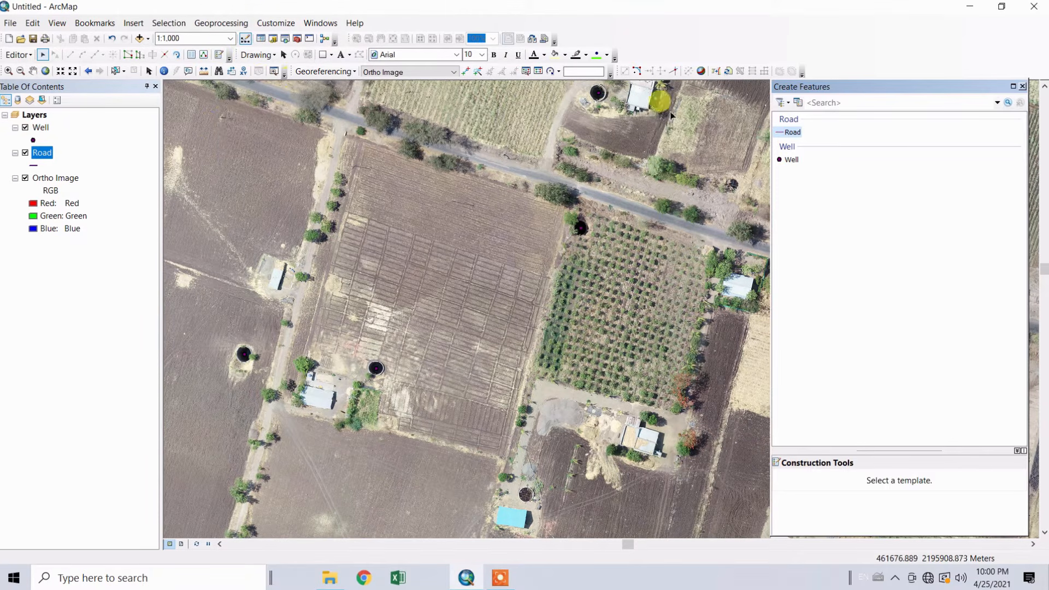
{"action": "left_click", "coordinate": [787, 132]}
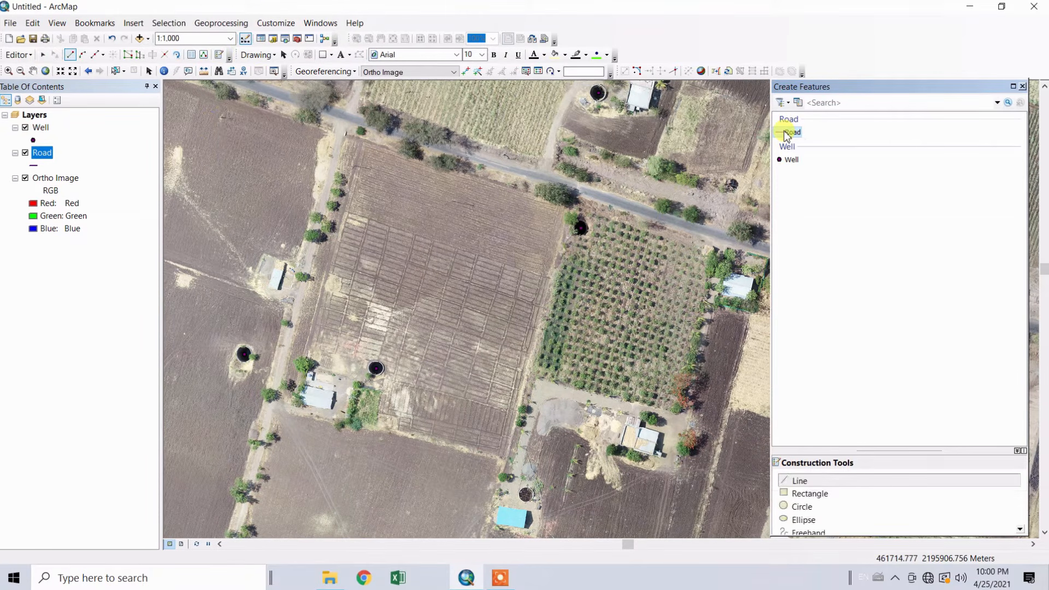
{"action": "left_click", "coordinate": [784, 485]}
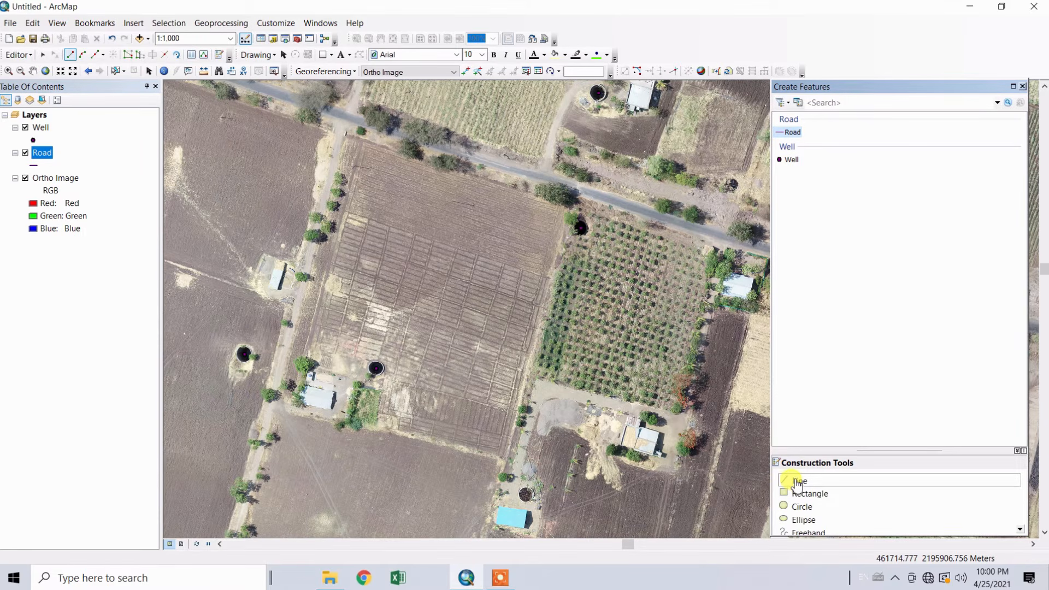
Digitize the paved road running diagonally past the orchard as one Road polyline about 270 m long, ending just beyond the side-track junction
{"action": "left_click", "coordinate": [271, 91]}
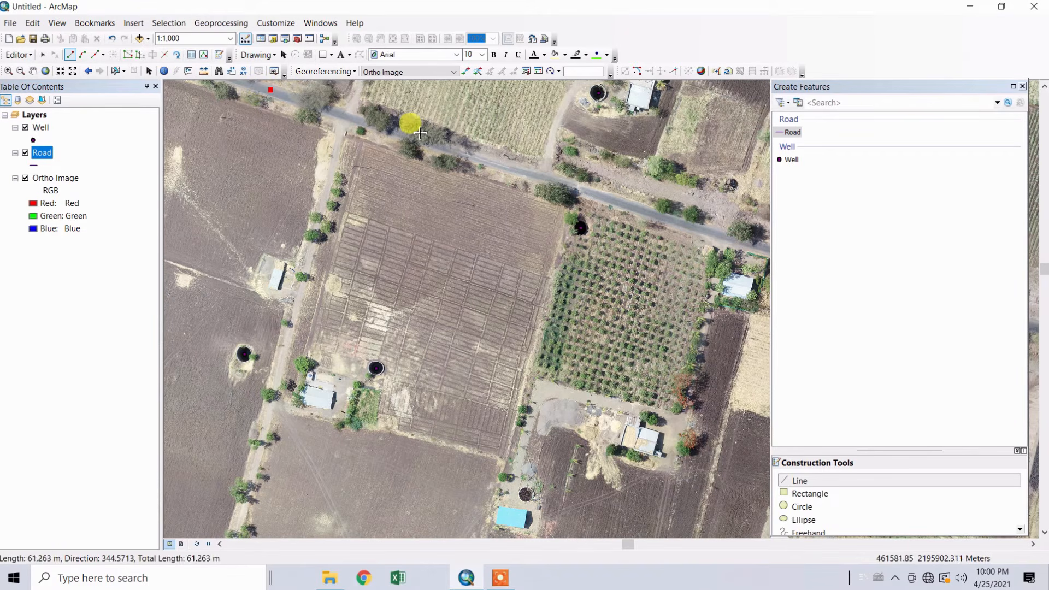
{"action": "left_click", "coordinate": [357, 118]}
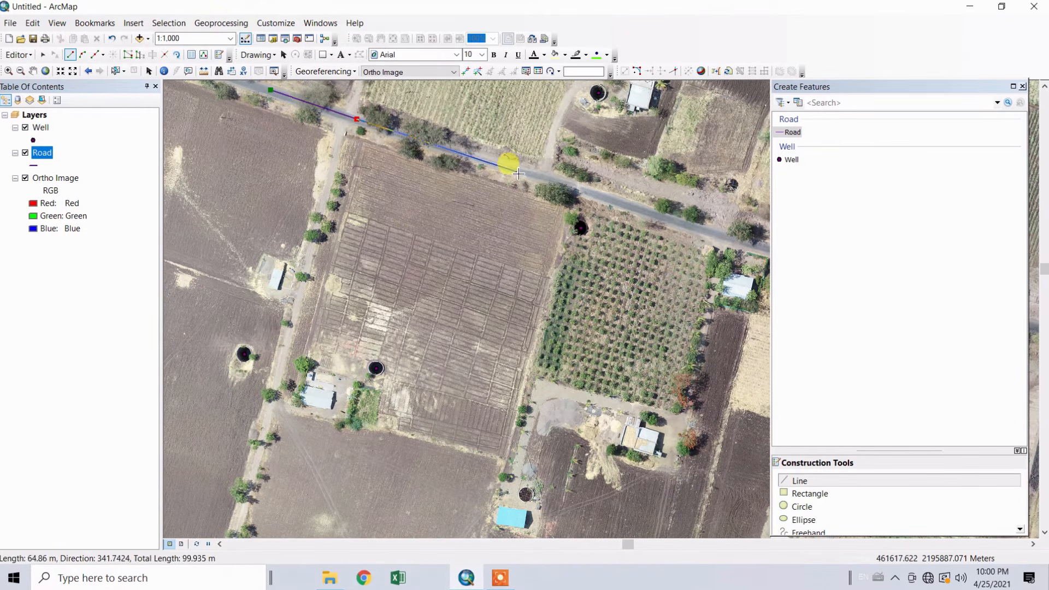
{"action": "left_click", "coordinate": [516, 172]}
{"action": "left_click", "coordinate": [603, 195]}
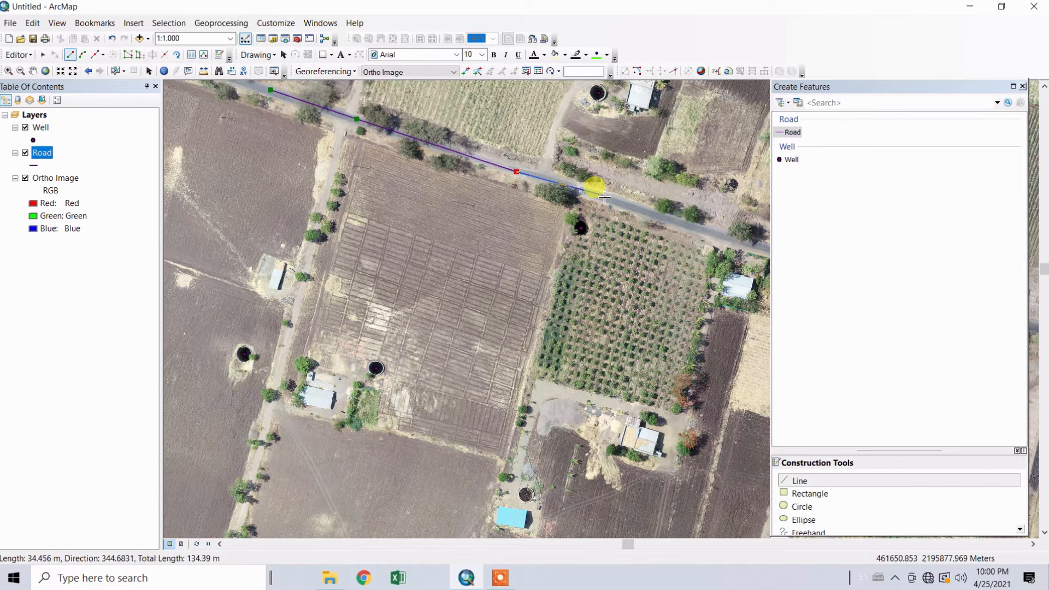
{"action": "left_click", "coordinate": [721, 236]}
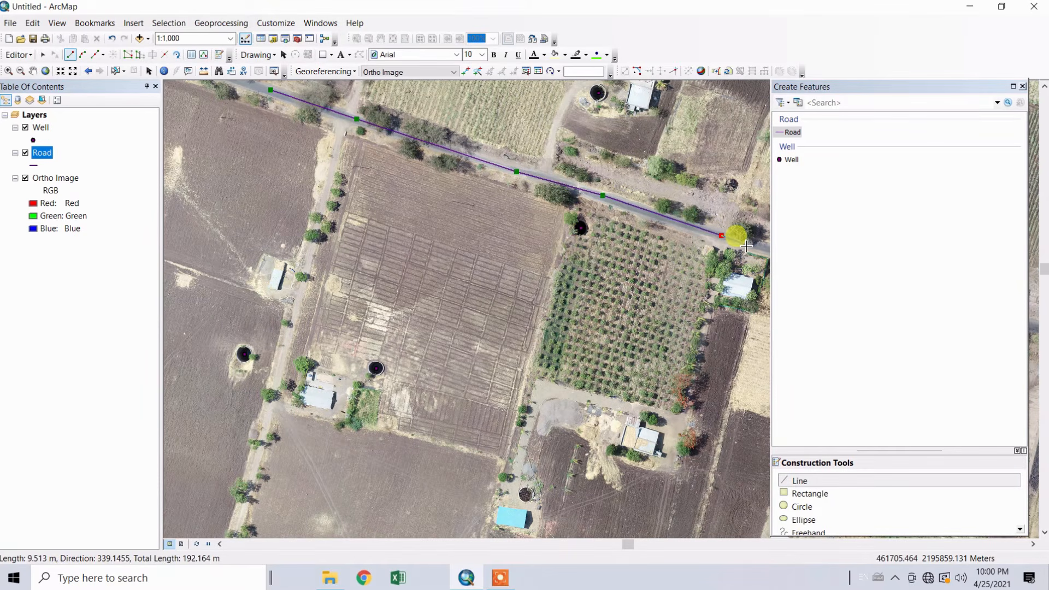
{"action": "left_click_drag", "start_coordinate": [746, 246], "coordinate": [504, 188]}
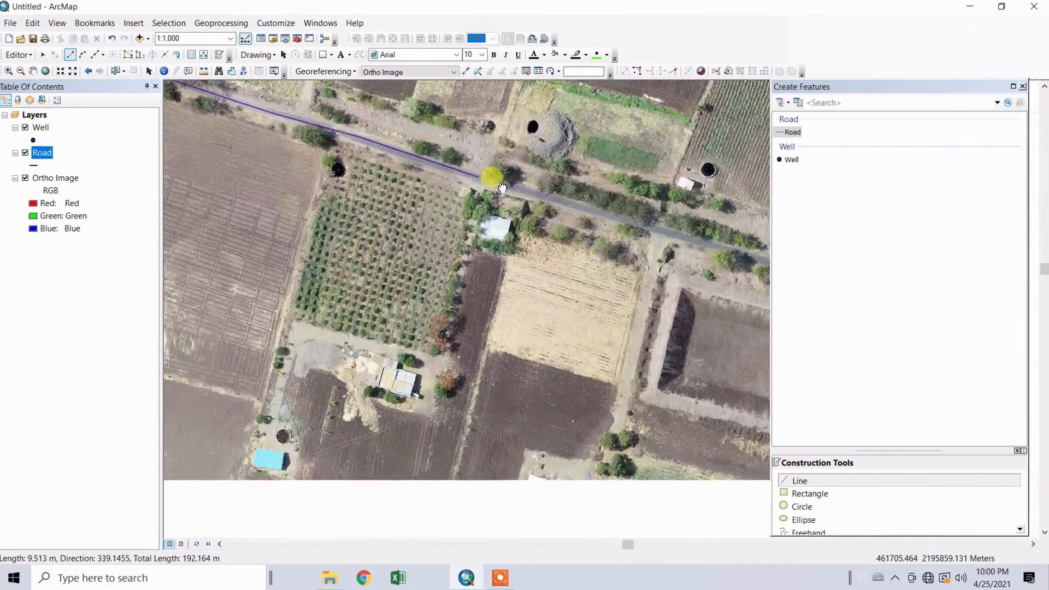
{"action": "left_click", "coordinate": [616, 217]}
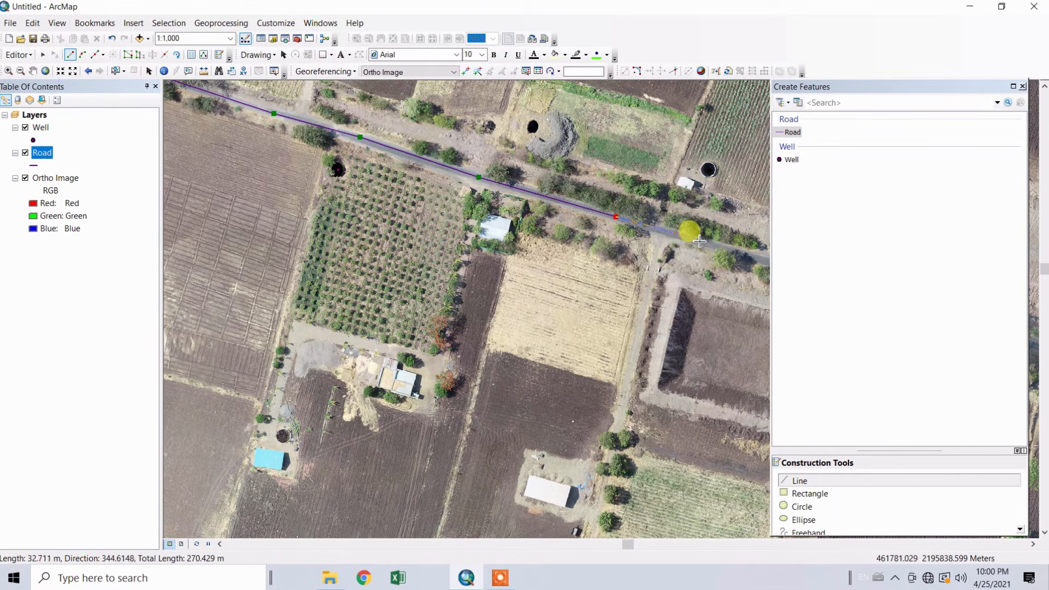
{"action": "double_click", "coordinate": [700, 240]}
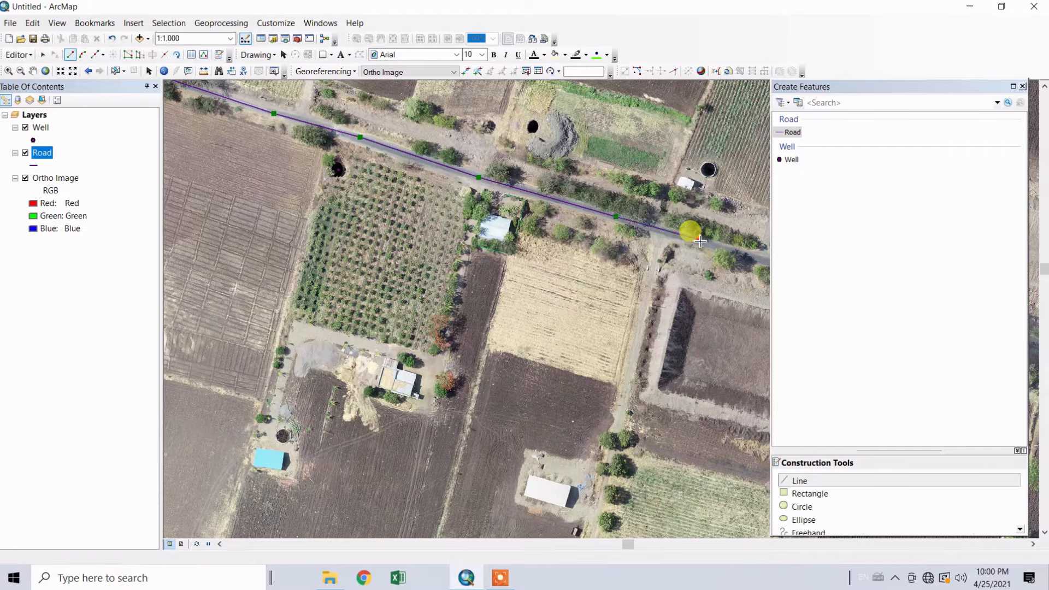
Save the Road layer edits and end the edit session
{"action": "left_click", "coordinate": [19, 56]}
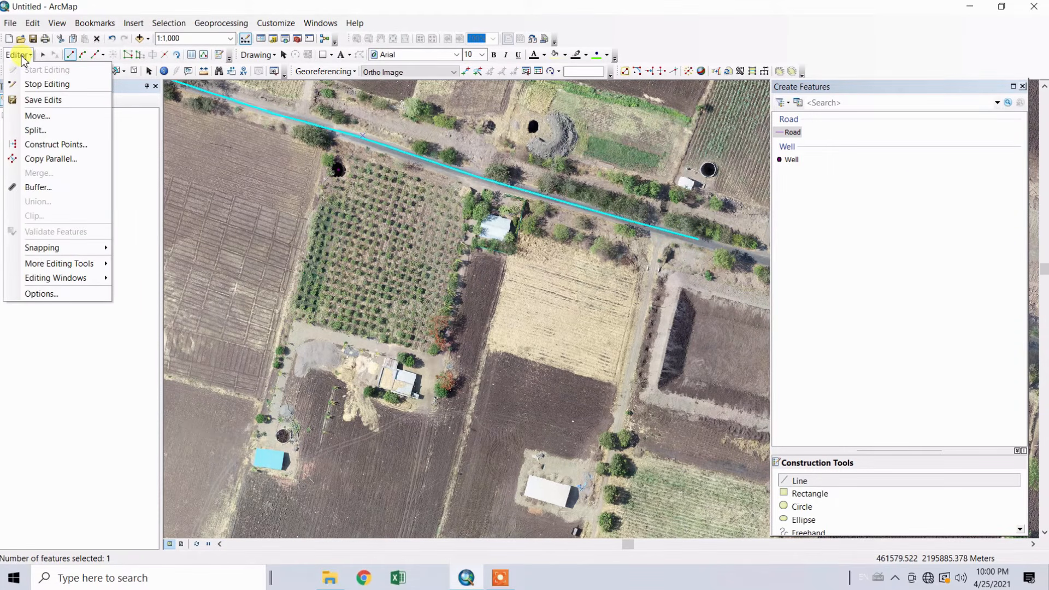
{"action": "left_click", "coordinate": [32, 100]}
{"action": "left_click", "coordinate": [18, 55]}
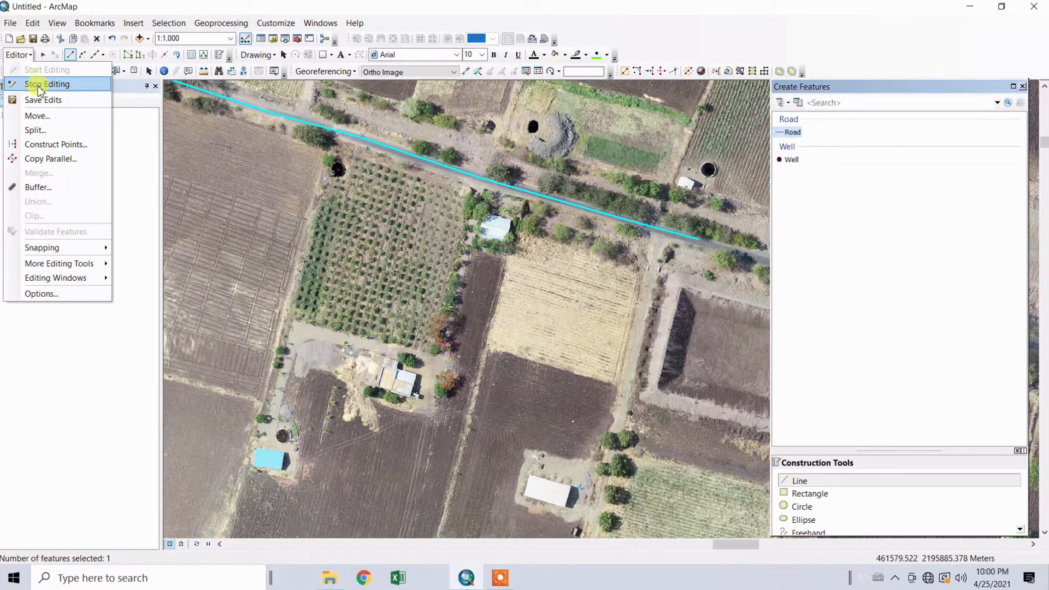
{"action": "left_click", "coordinate": [39, 85]}
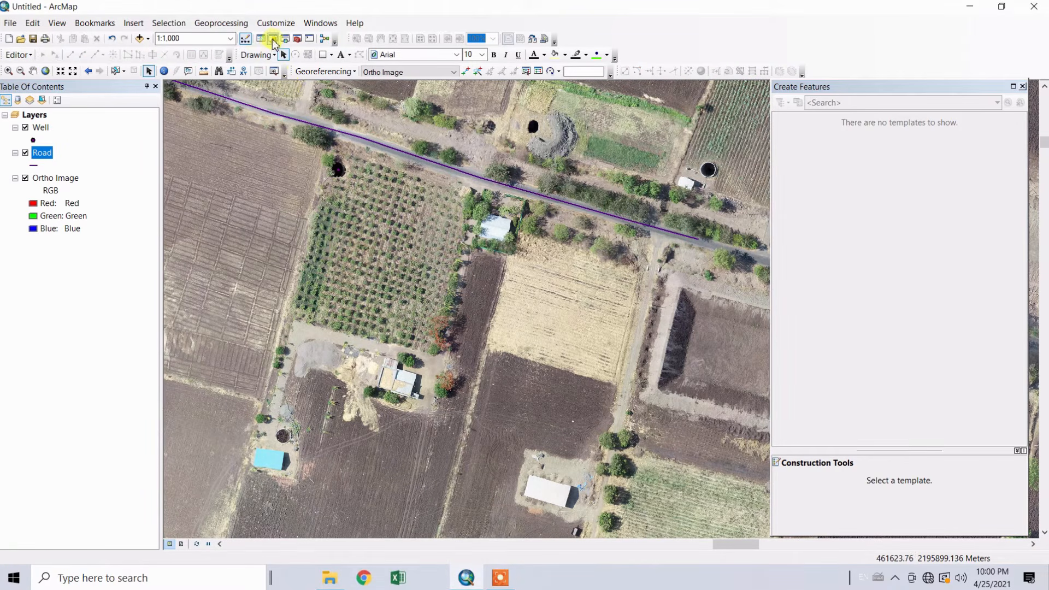
Start a new shapefile in "New folder" from the Catalog, naming it Building with the Polygon feature type
{"action": "left_click", "coordinate": [273, 40]}
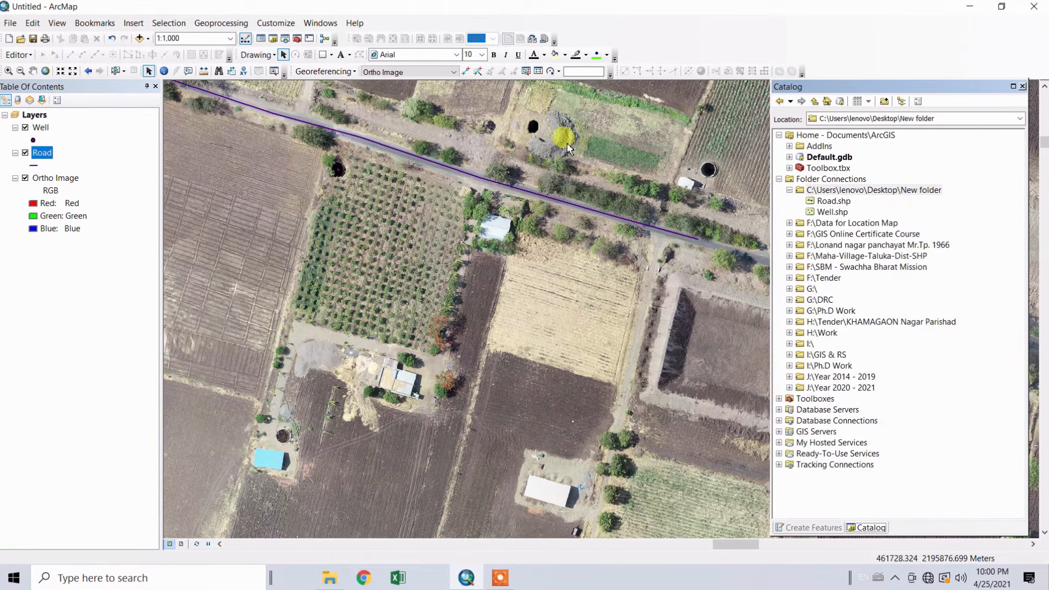
{"action": "left_click", "coordinate": [882, 192]}
{"action": "right_click", "coordinate": [881, 195]}
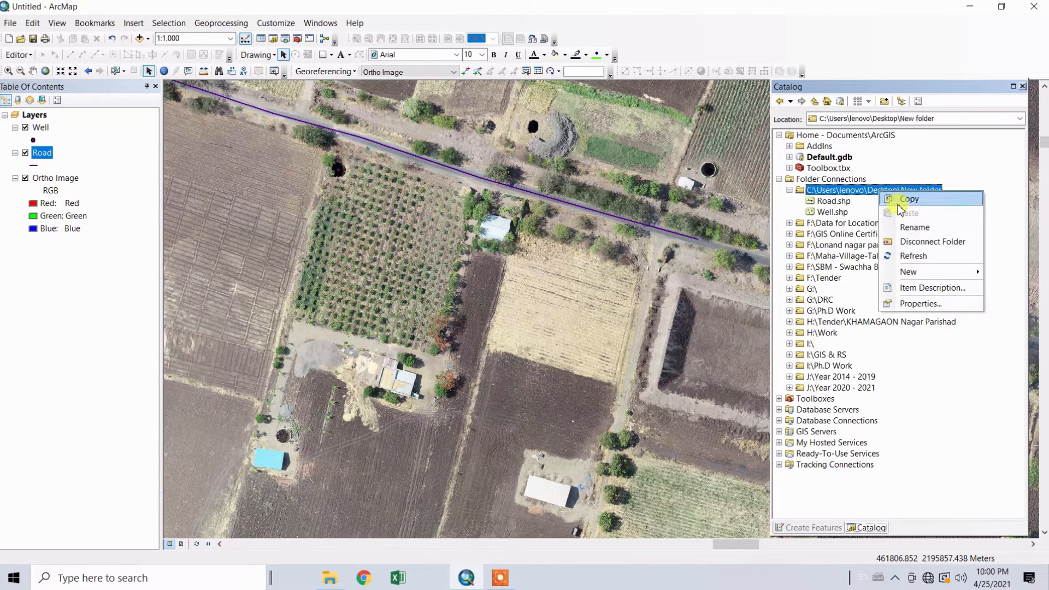
{"action": "mouse_move", "coordinate": [908, 274]}
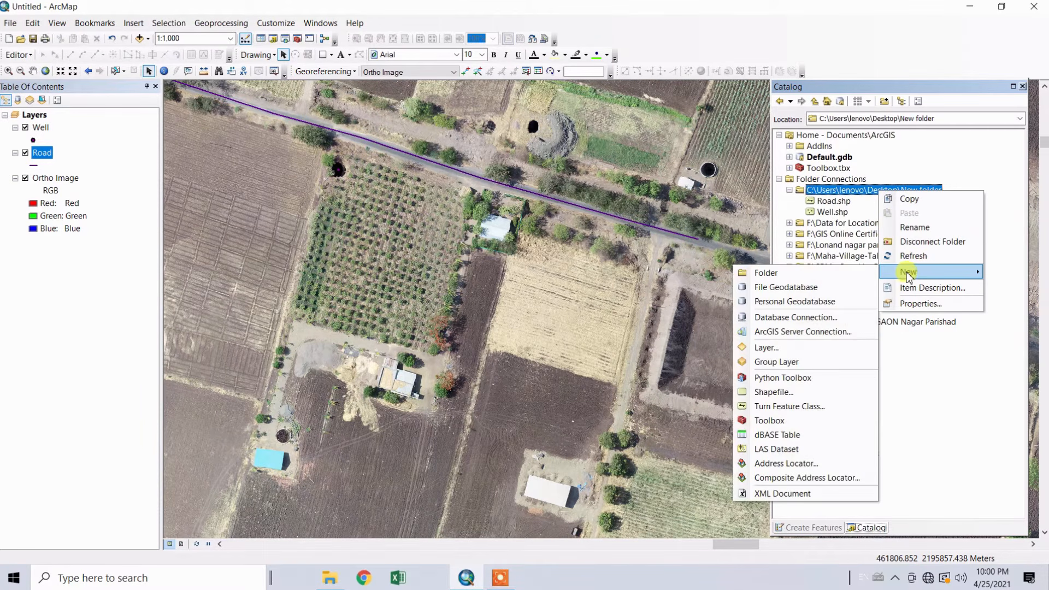
{"action": "left_click", "coordinate": [775, 392]}
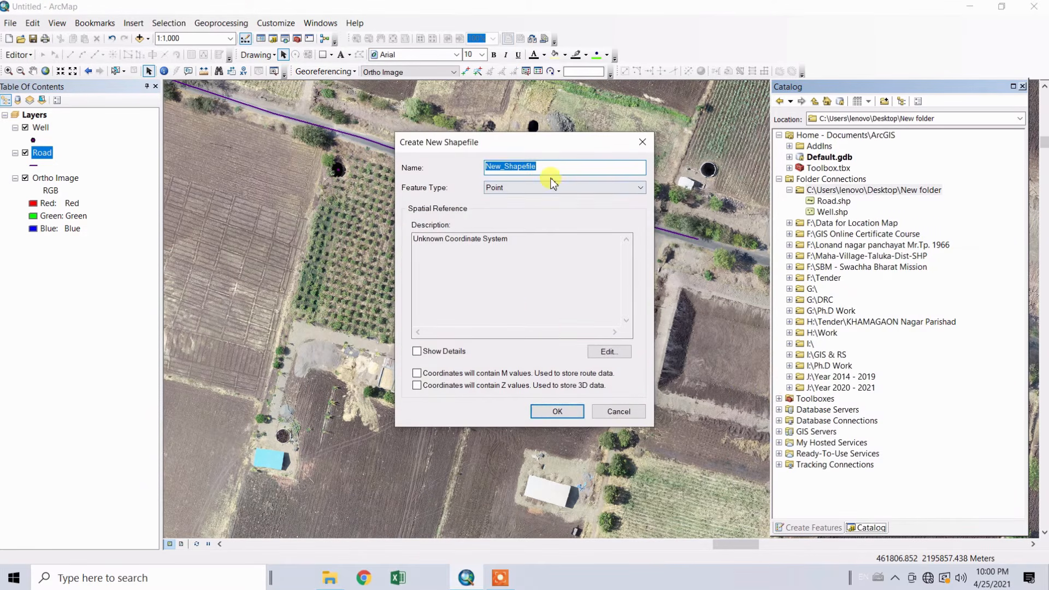
{"action": "type", "text": "Building"}
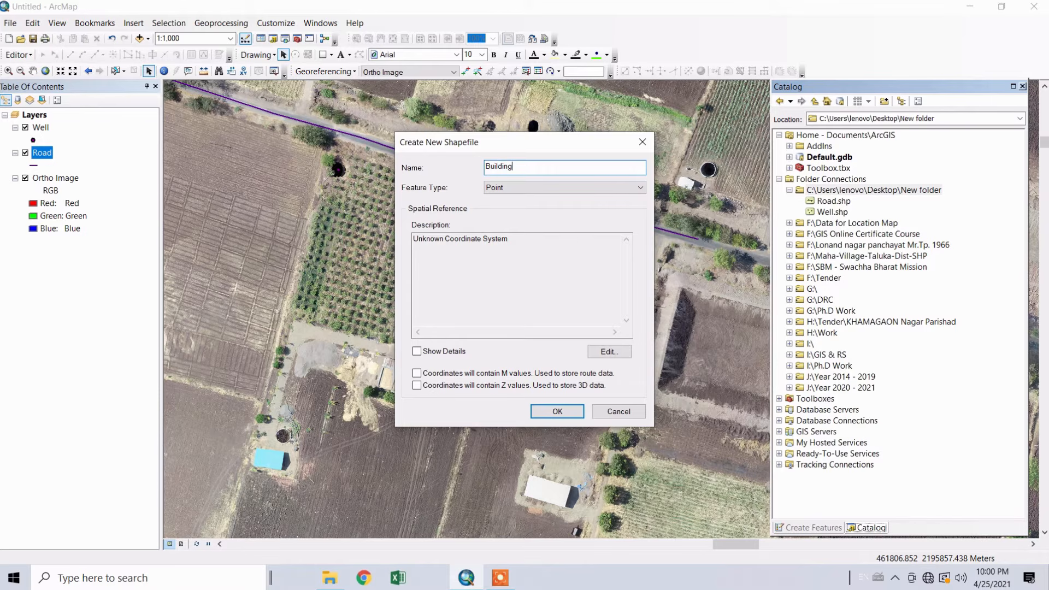
{"action": "left_click", "coordinate": [591, 192]}
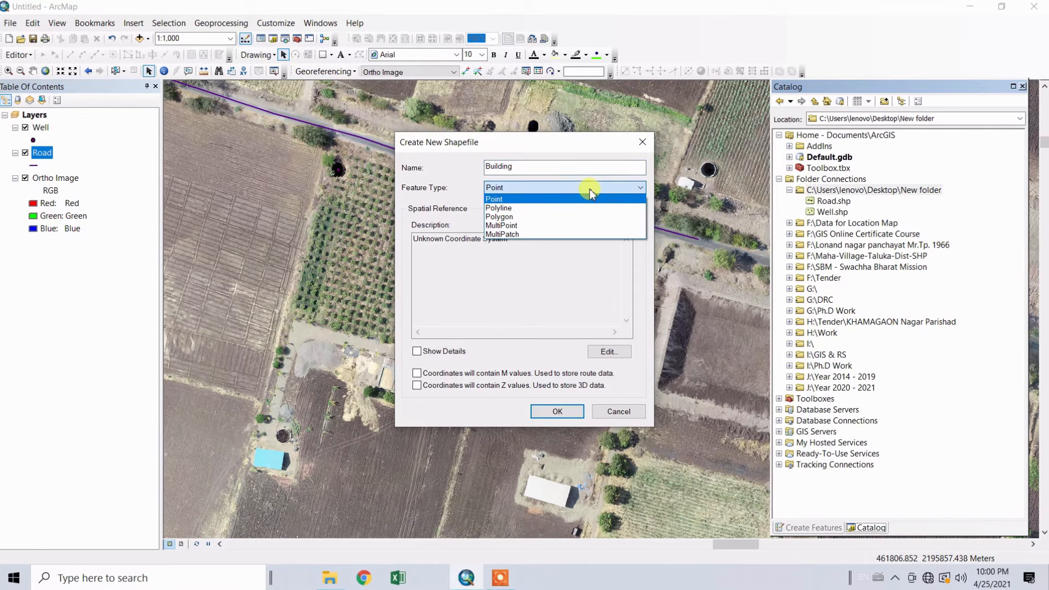
{"action": "left_click", "coordinate": [500, 217]}
Assign the WGS 1984 UTM Zone 43N projected coordinate system to the Building shapefile and create it
{"action": "left_click", "coordinate": [608, 351]}
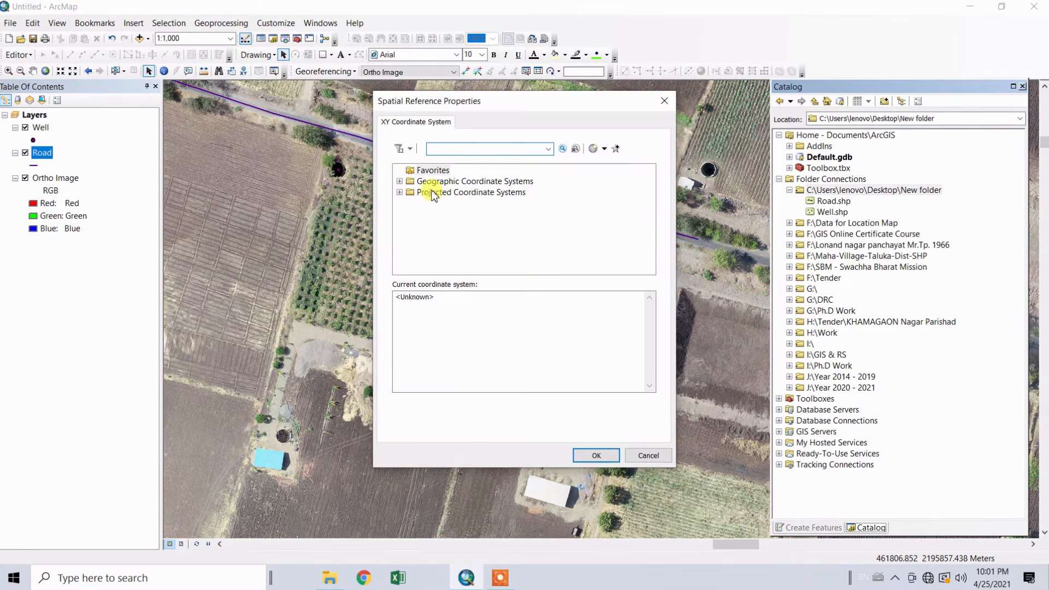
{"action": "left_click", "coordinate": [435, 193]}
{"action": "double_click", "coordinate": [437, 193]}
{"action": "scroll", "coordinate": [452, 246], "scroll_direction": "down", "scroll_amount": 2}
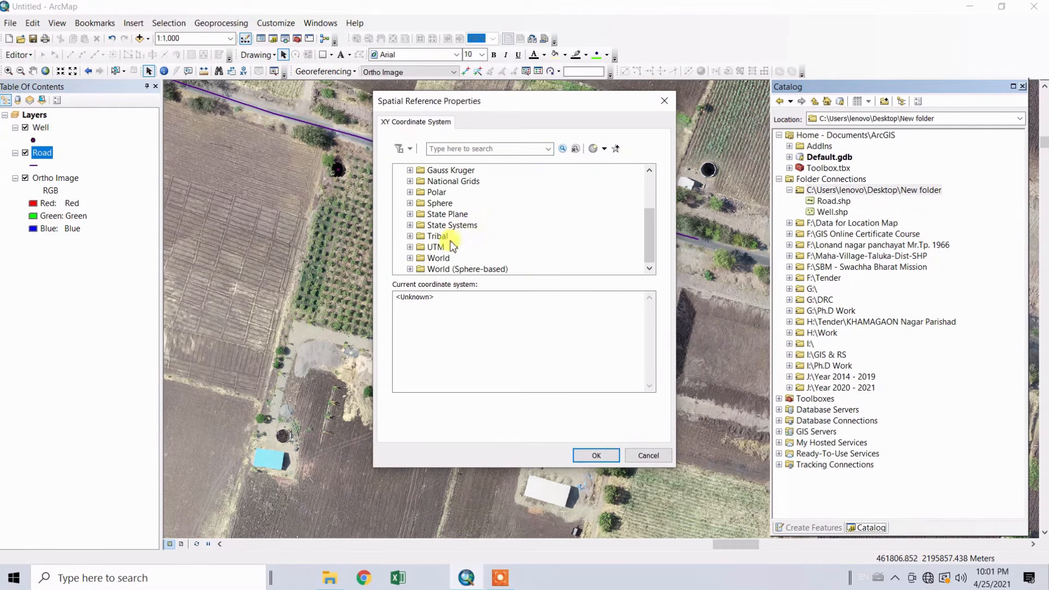
{"action": "double_click", "coordinate": [452, 246]}
{"action": "scroll", "coordinate": [453, 248], "scroll_direction": "down", "scroll_amount": 3}
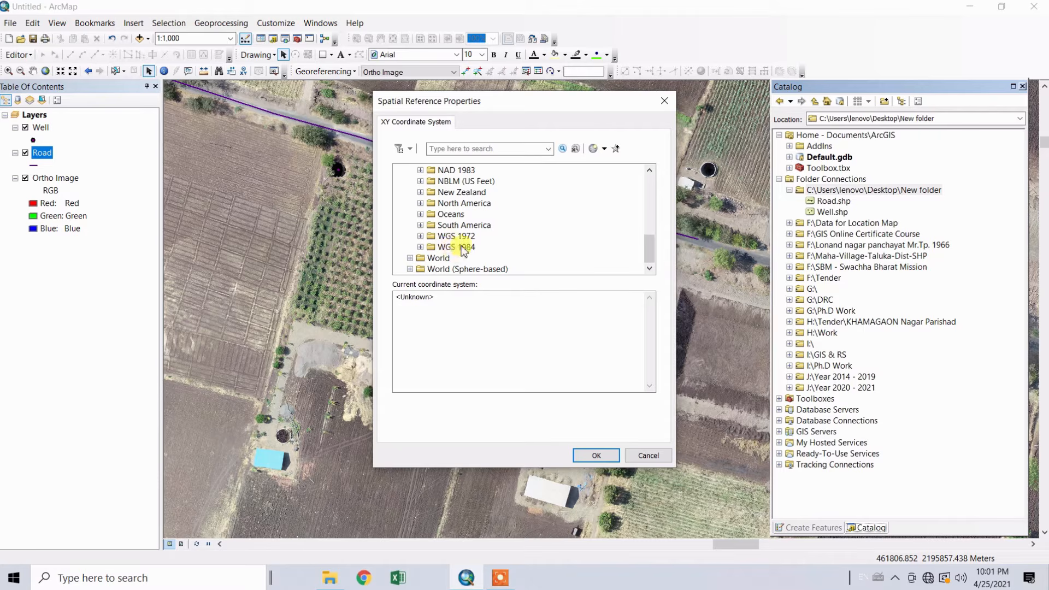
{"action": "double_click", "coordinate": [463, 246]}
{"action": "scroll", "coordinate": [476, 240], "scroll_direction": "down", "scroll_amount": 1}
{"action": "double_click", "coordinate": [481, 235]}
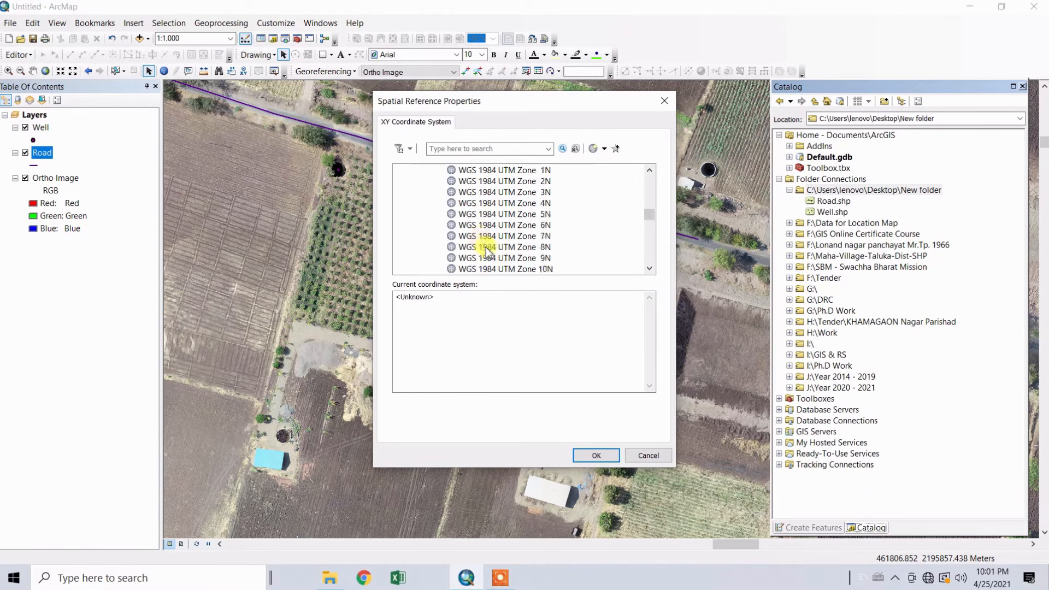
{"action": "scroll", "coordinate": [491, 254], "scroll_direction": "down", "scroll_amount": 16}
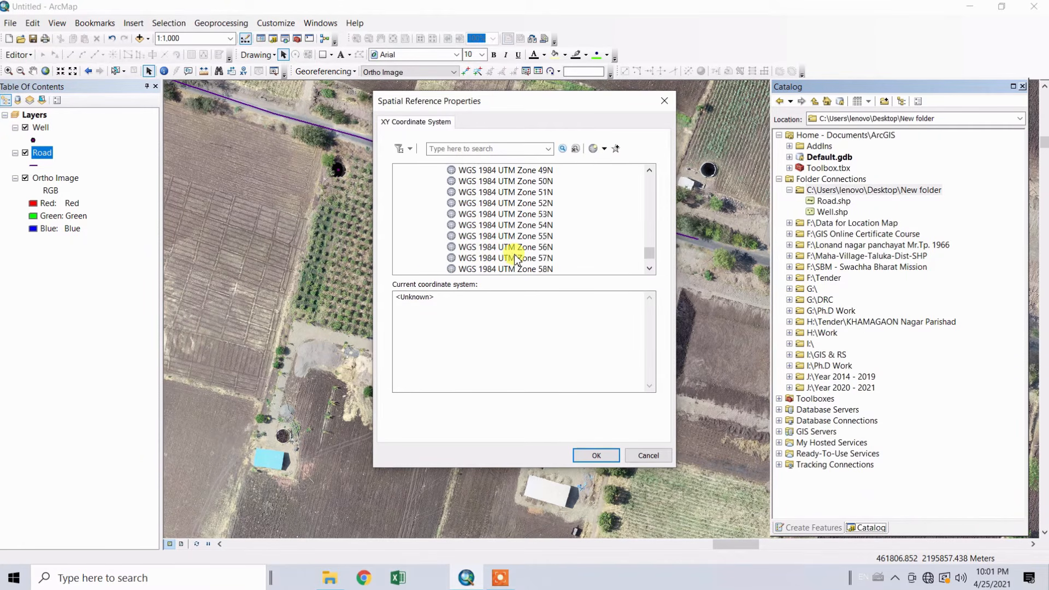
{"action": "scroll", "coordinate": [516, 259], "scroll_direction": "up", "scroll_amount": 6}
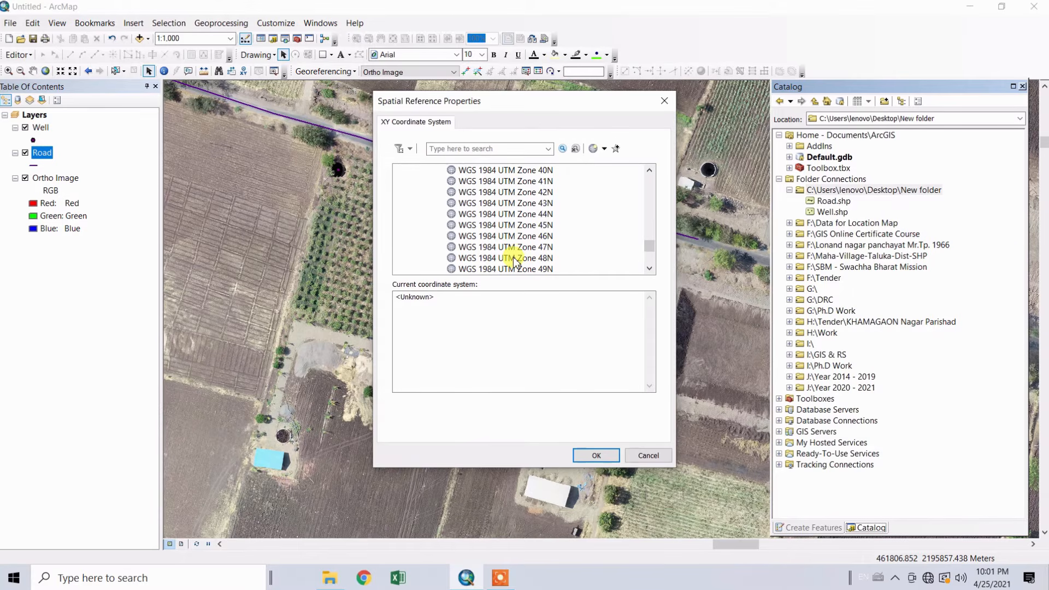
{"action": "left_click", "coordinate": [546, 204]}
{"action": "left_click", "coordinate": [594, 453]}
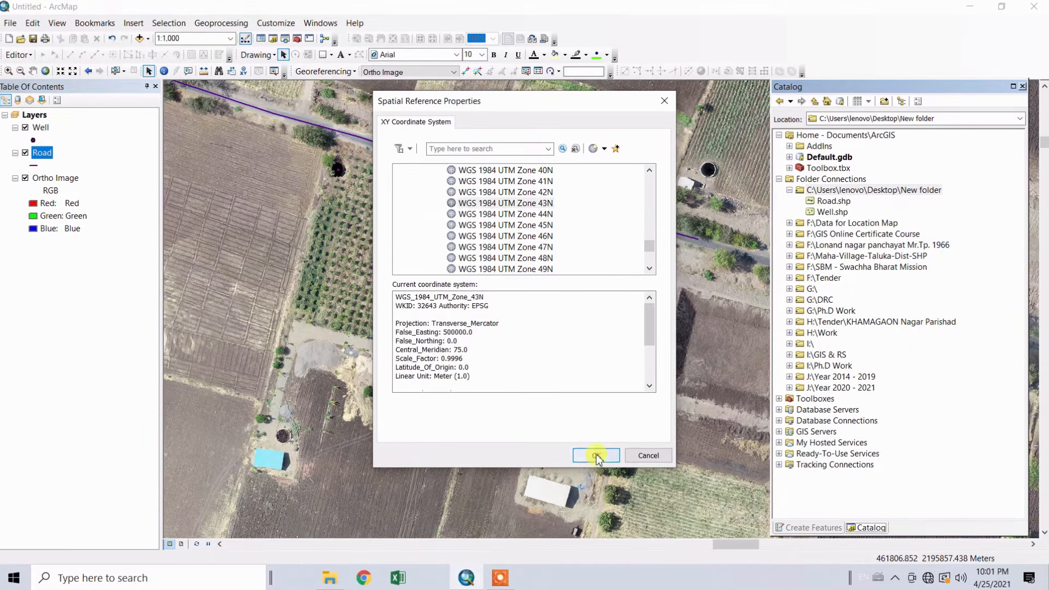
{"action": "left_click", "coordinate": [556, 411]}
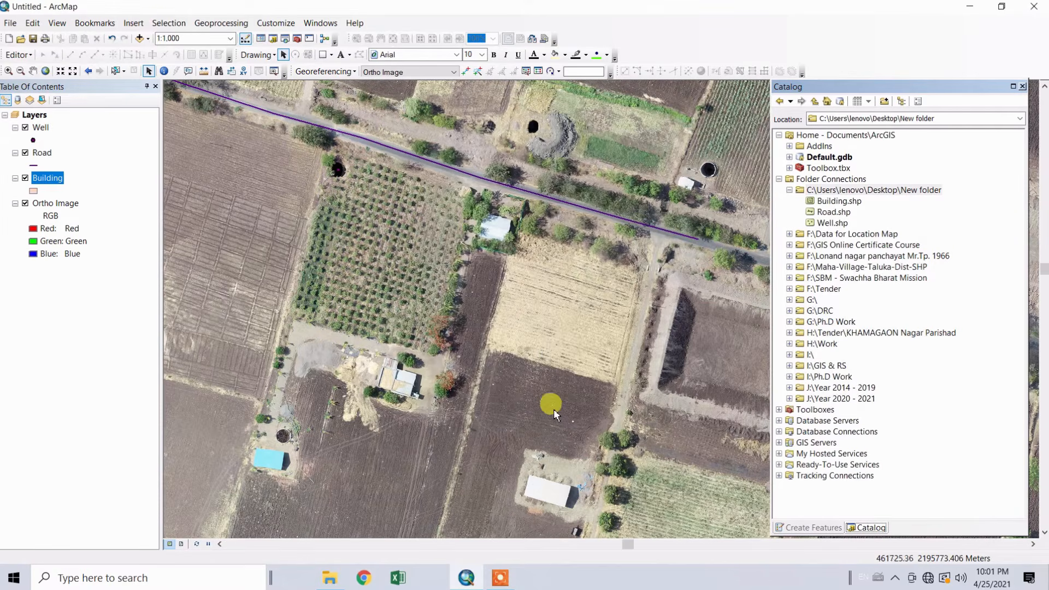
Start an edit session and choose the Building template with the Polygon construction tool
{"action": "left_click", "coordinate": [18, 55]}
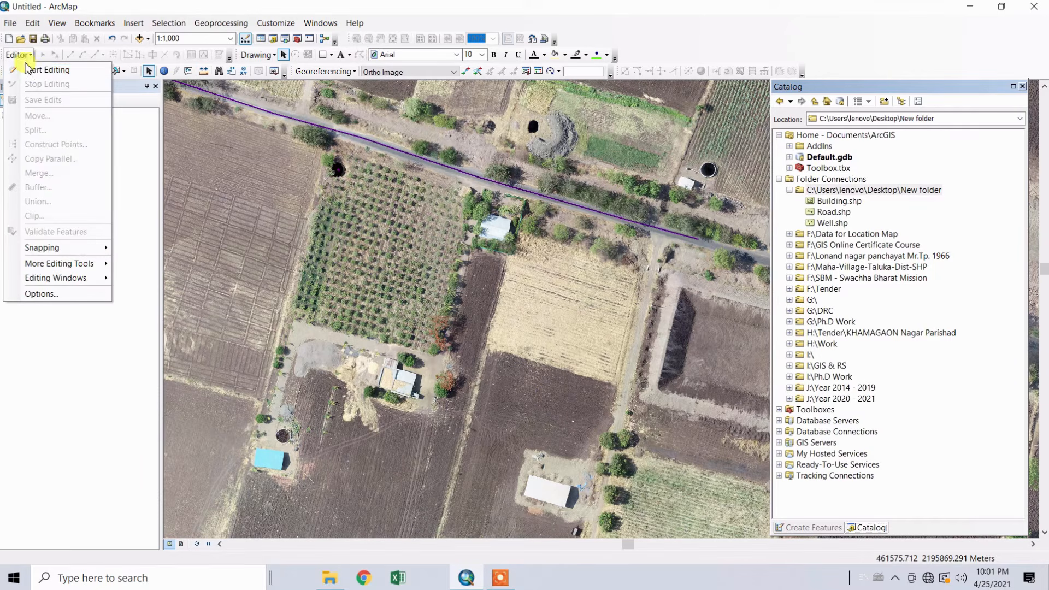
{"action": "left_click", "coordinate": [38, 73]}
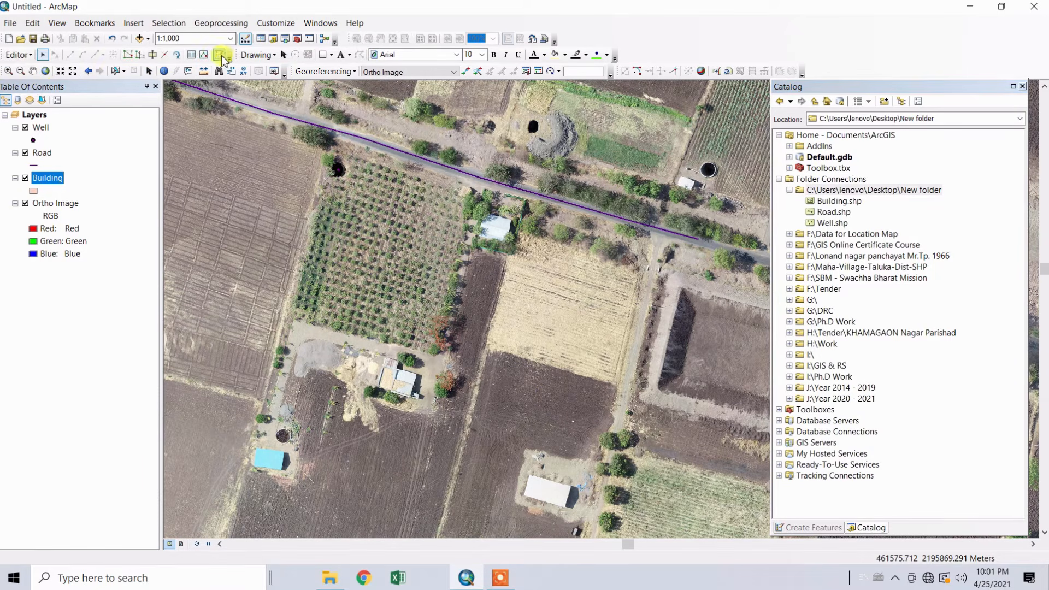
{"action": "left_click", "coordinate": [220, 57]}
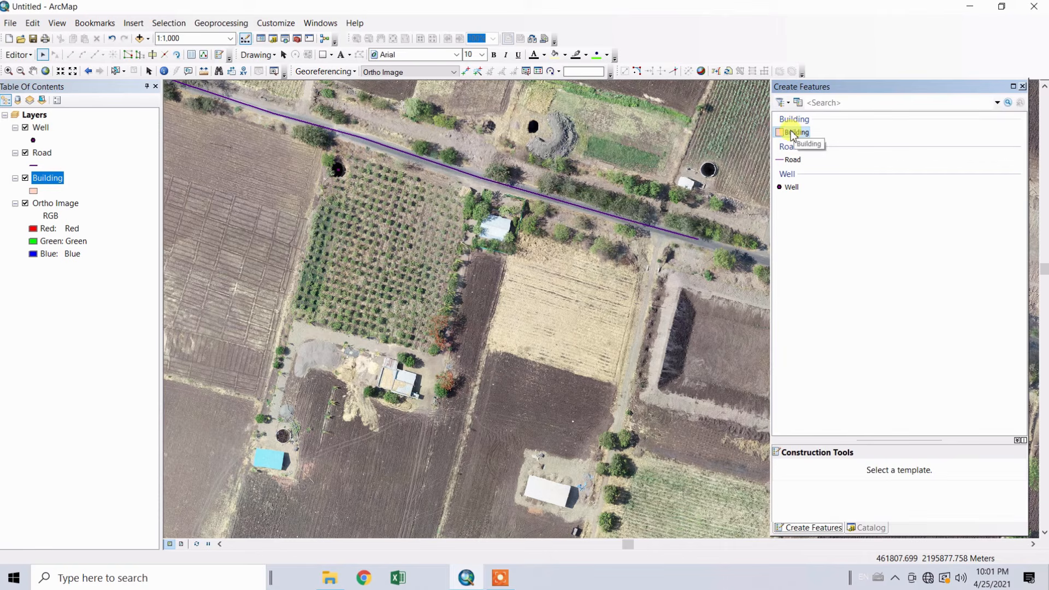
{"action": "left_click", "coordinate": [793, 133]}
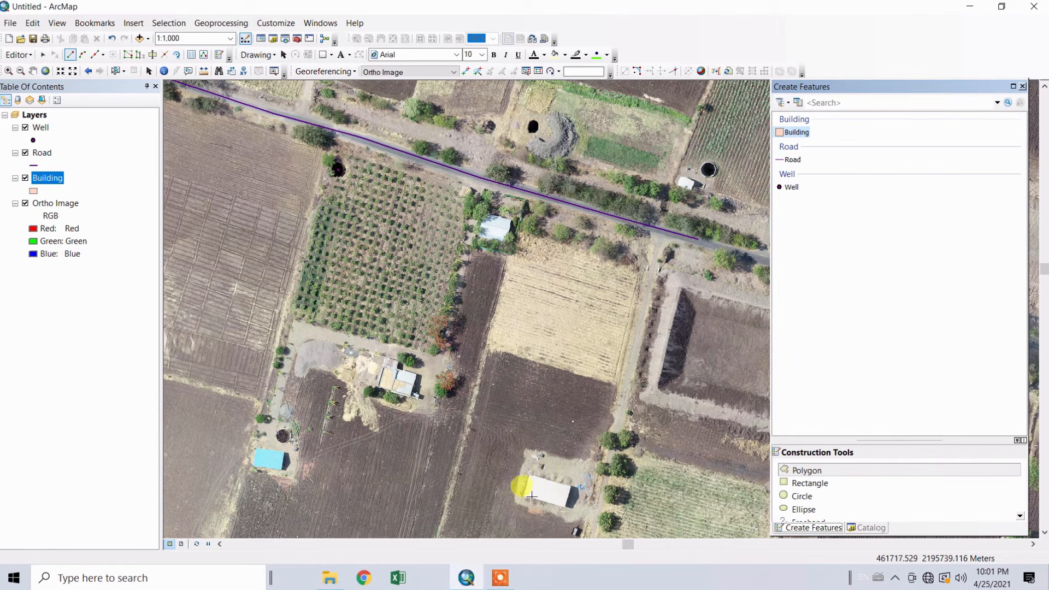
Digitize the white-roofed building below the dark ploughed field as a four-corner Building polygon, about 16 m by 8 m
{"action": "scroll", "coordinate": [530, 497], "scroll_direction": "up", "scroll_amount": 2}
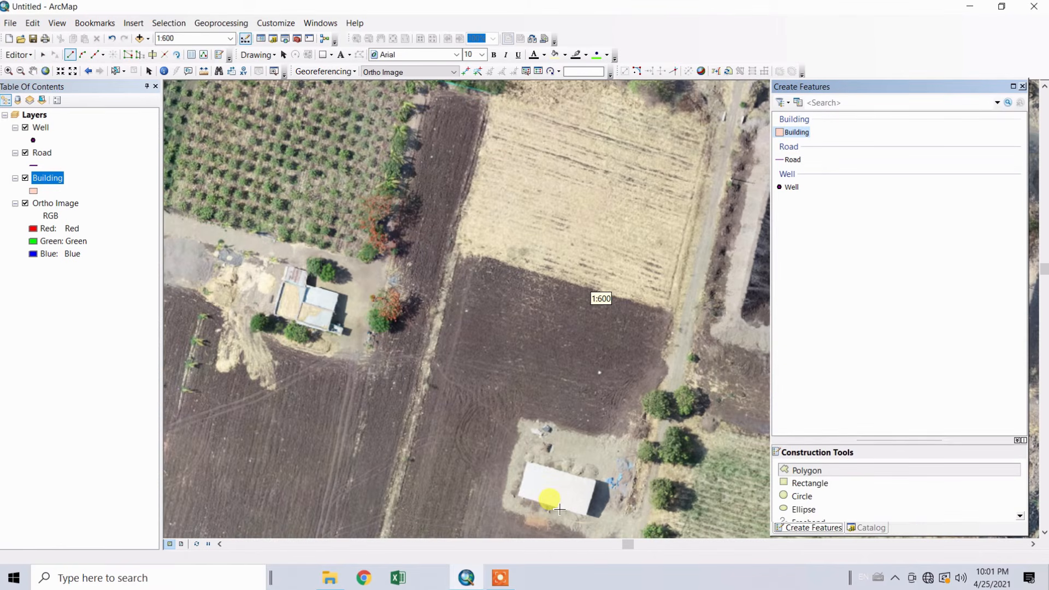
{"action": "left_click_drag", "start_coordinate": [578, 503], "coordinate": [582, 467]}
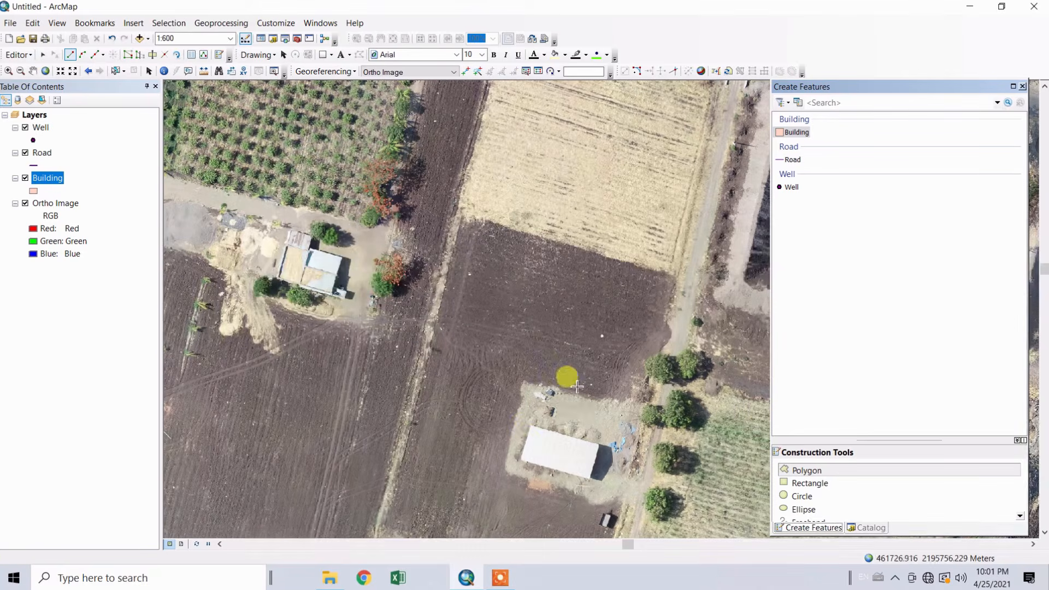
{"action": "left_click", "coordinate": [531, 427]}
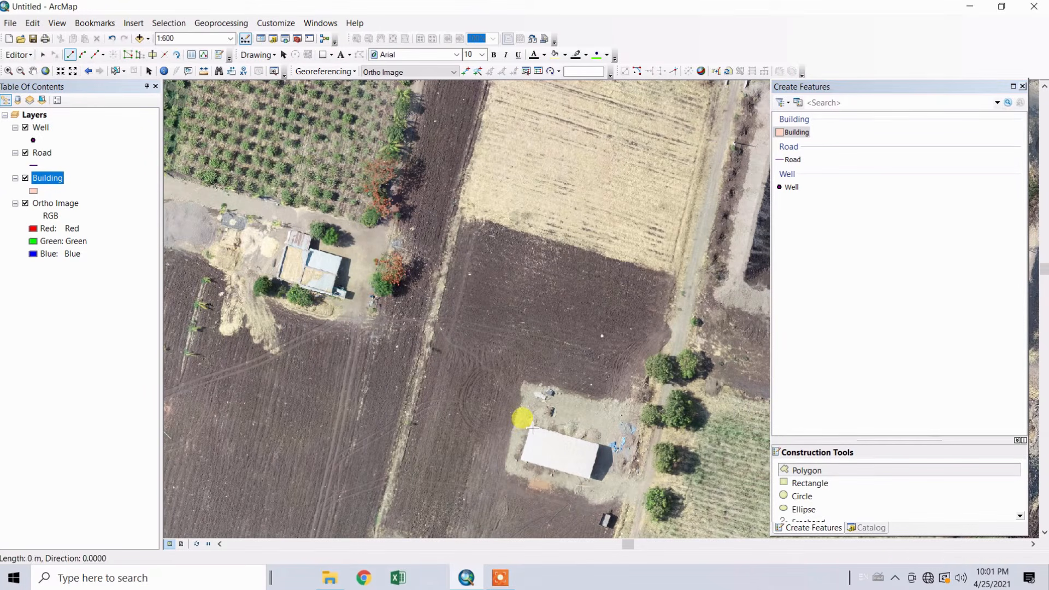
{"action": "left_click", "coordinate": [598, 445]}
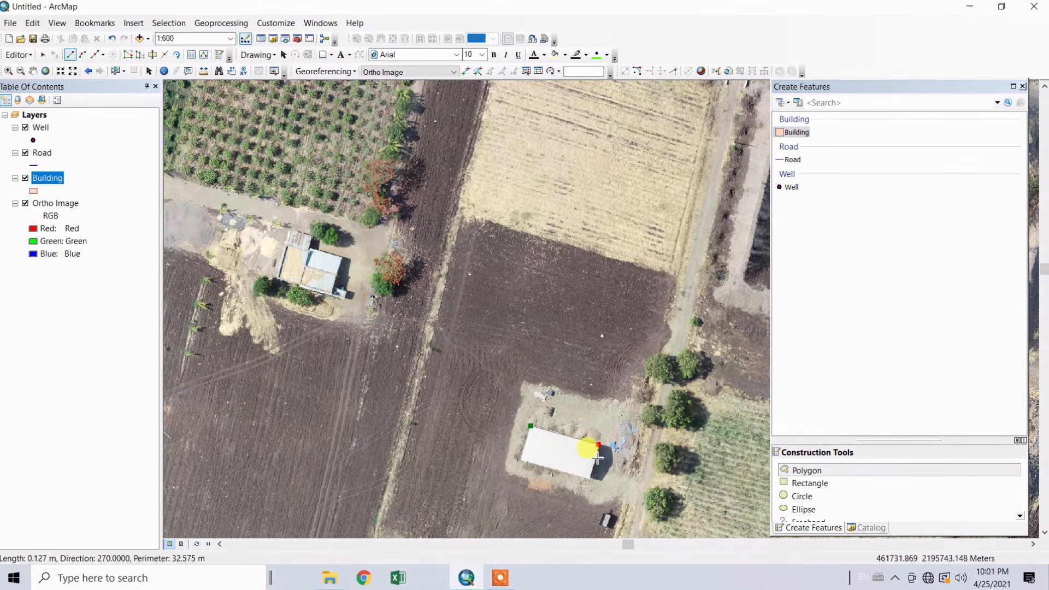
{"action": "left_click", "coordinate": [590, 478]}
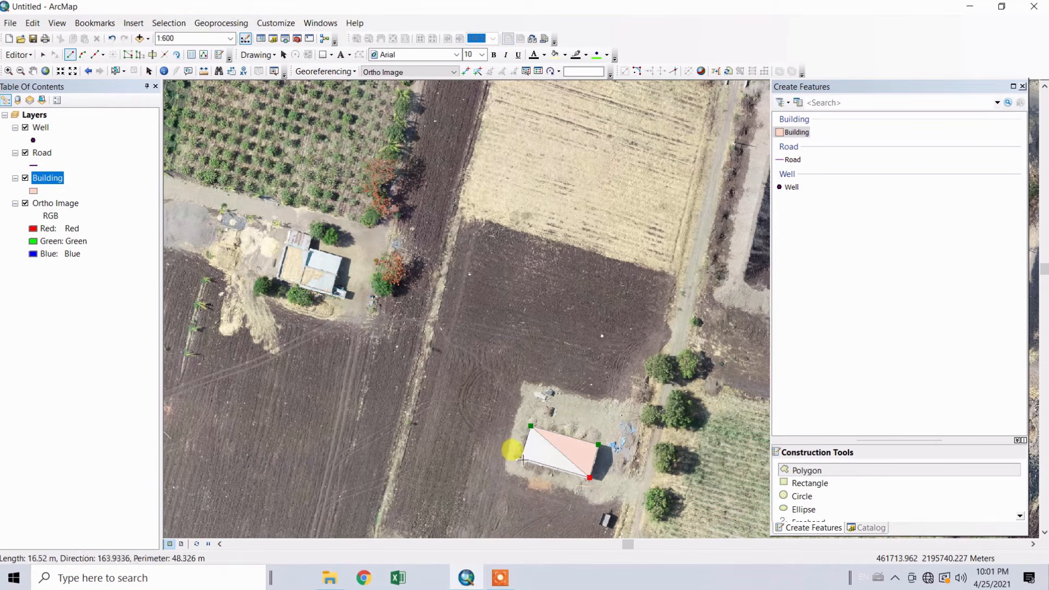
{"action": "double_click", "coordinate": [523, 461]}
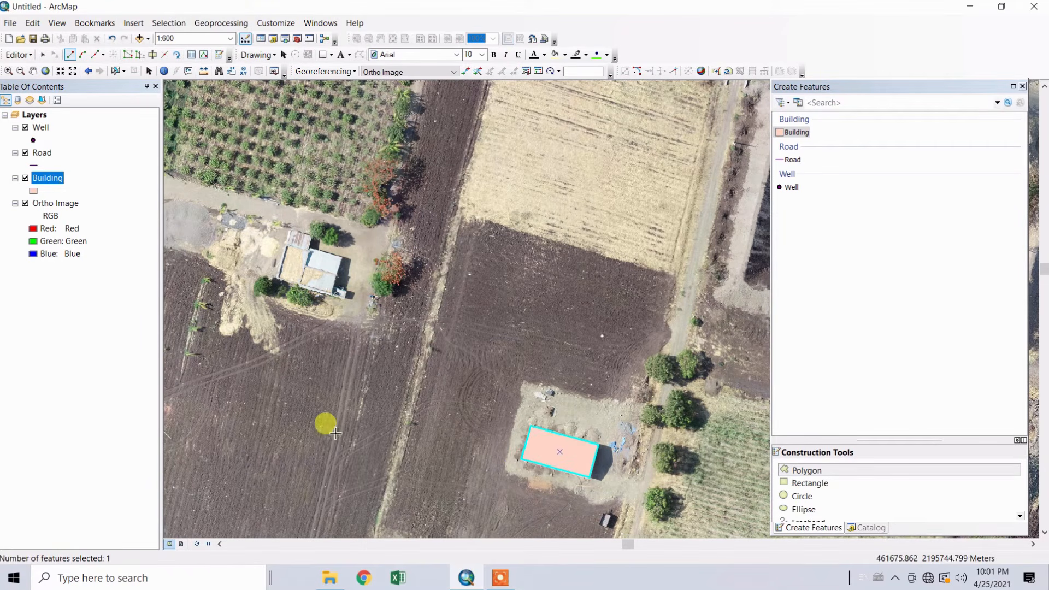
Digitize the L-shaped building just south of the orchard as a six-corner Building polygon with a perimeter of about 47 m
{"action": "left_click_drag", "start_coordinate": [328, 424], "coordinate": [684, 355]}
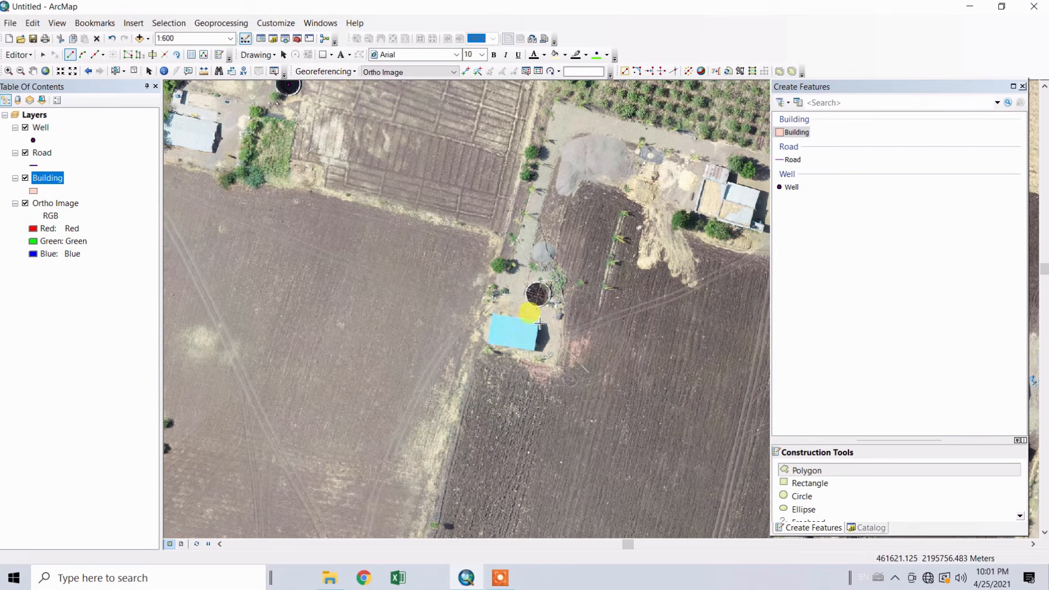
{"action": "left_click_drag", "start_coordinate": [736, 219], "coordinate": [572, 286]}
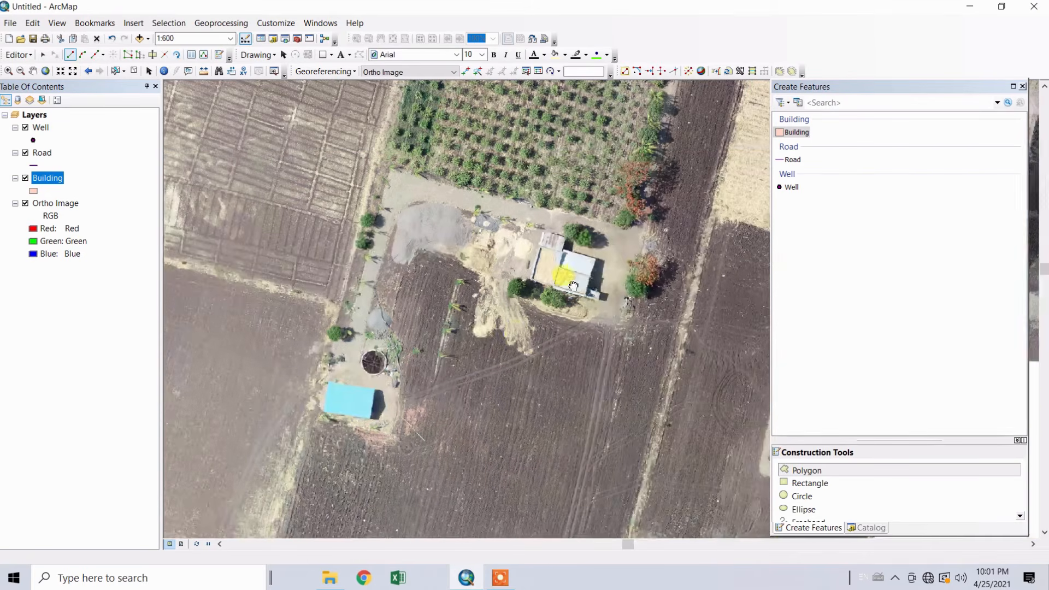
{"action": "left_click", "coordinate": [563, 250]}
{"action": "left_click", "coordinate": [595, 259]}
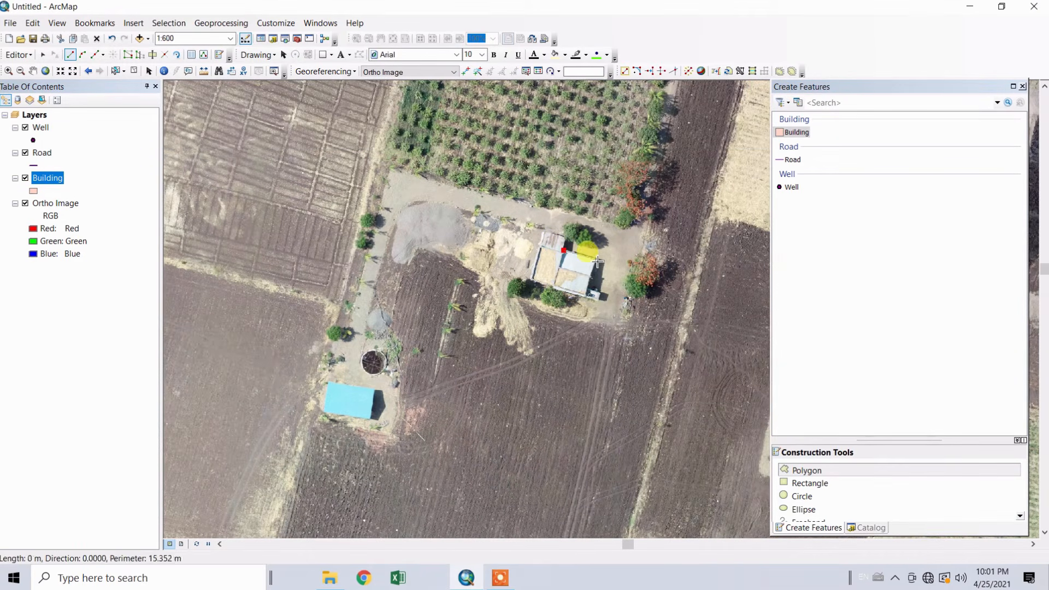
{"action": "left_click", "coordinate": [585, 295]}
{"action": "left_click", "coordinate": [532, 280]}
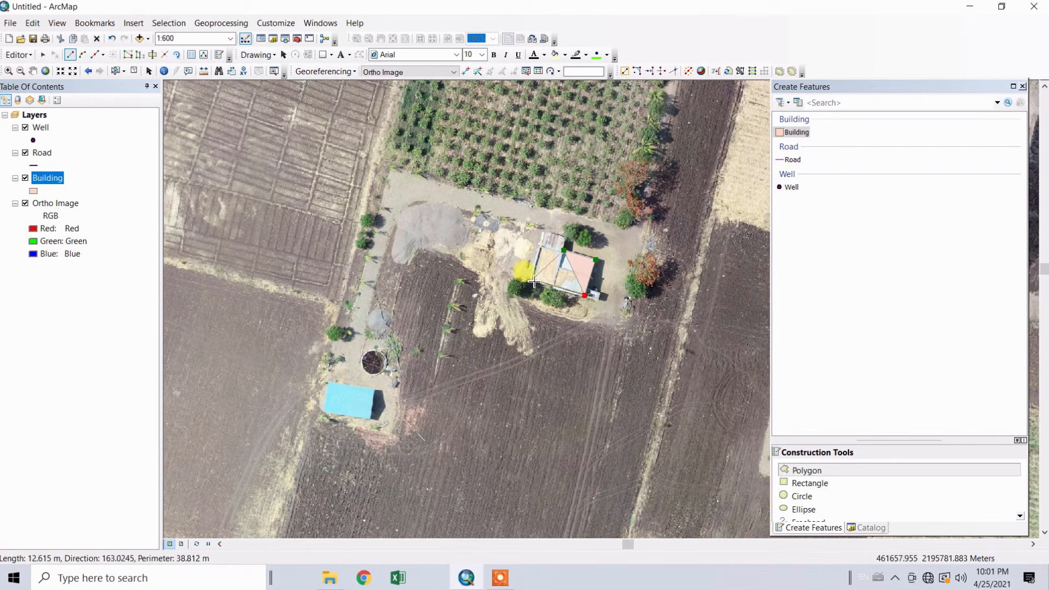
{"action": "left_click", "coordinate": [545, 233]}
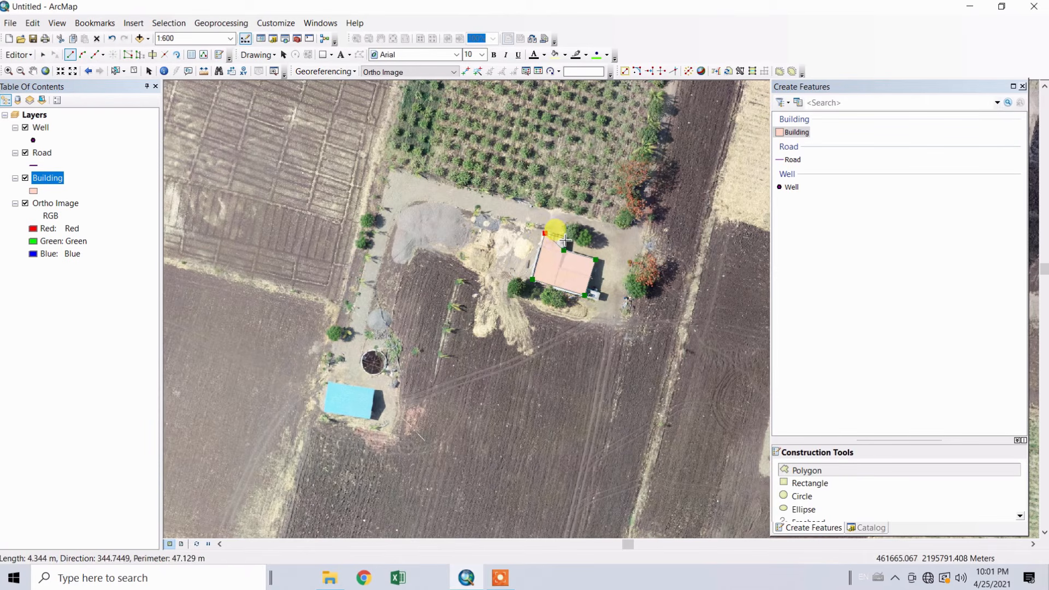
{"action": "double_click", "coordinate": [564, 240]}
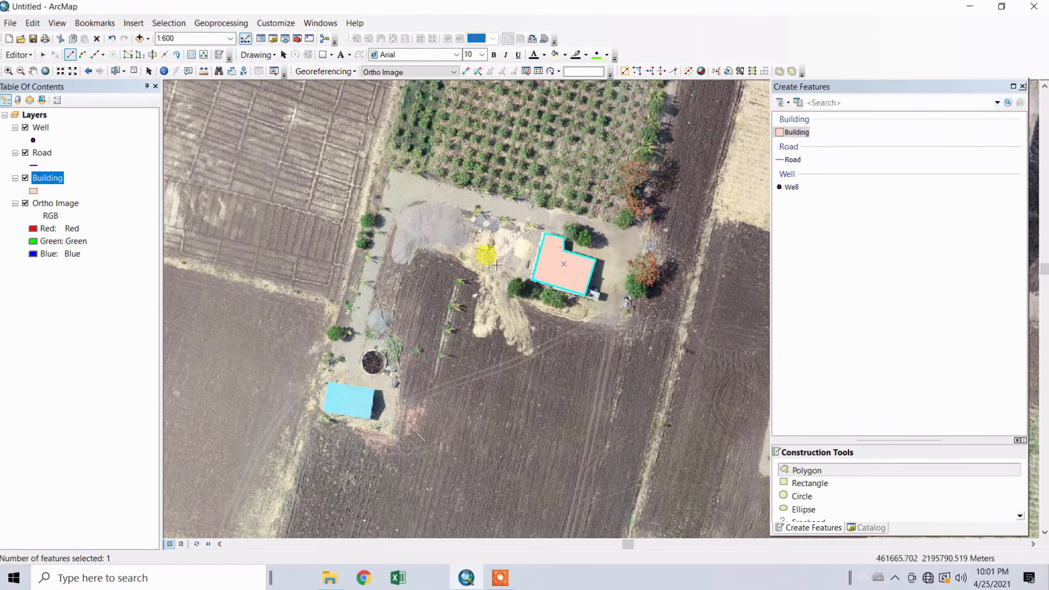
Save the Building layer edits and end the edit session
{"action": "left_click", "coordinate": [19, 55]}
{"action": "left_click", "coordinate": [44, 99]}
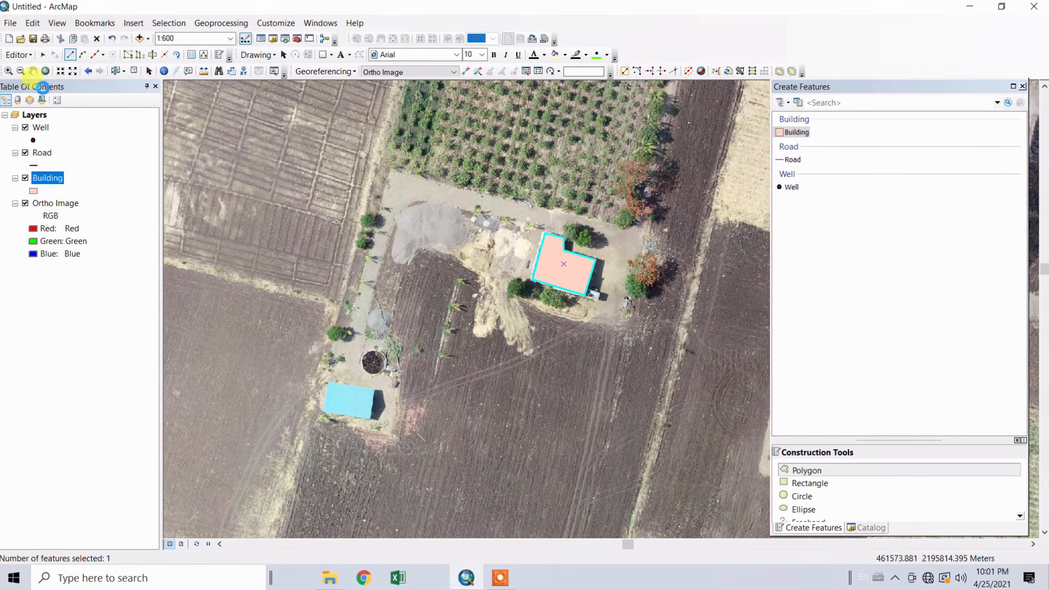
{"action": "left_click", "coordinate": [19, 56]}
{"action": "left_click", "coordinate": [43, 87]}
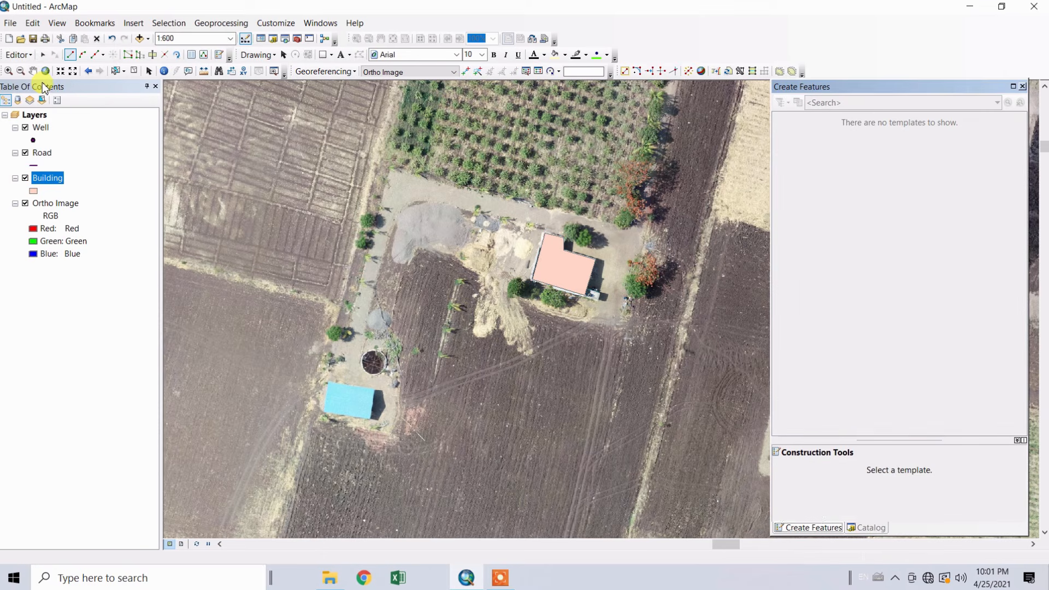